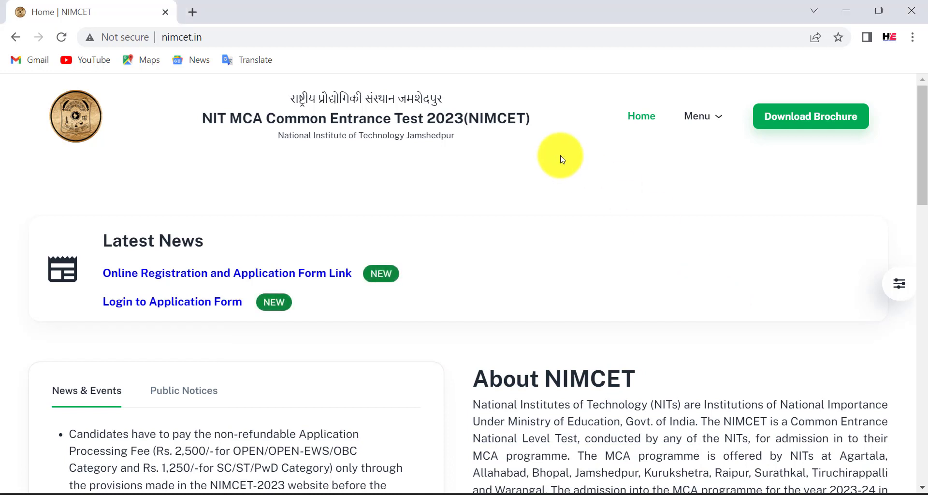
left_click_drag(155, 31, 245, 44)
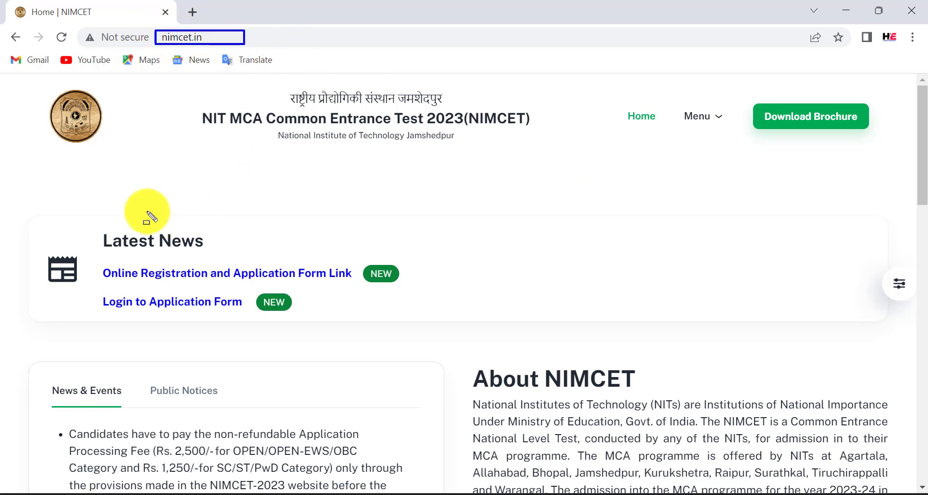
left_click_drag(90, 227, 245, 254)
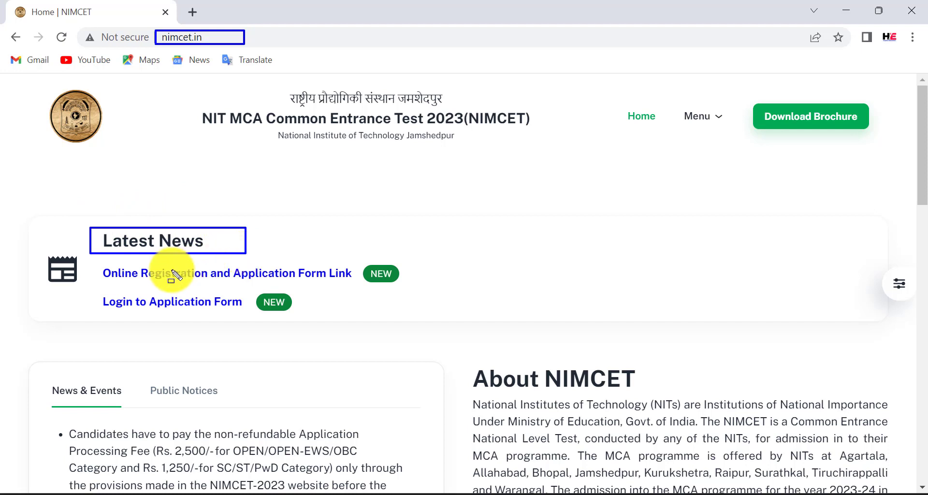
mouse_move(92, 265)
left_mouse_down()
mouse_move(190, 285)
mouse_move(411, 284)
left_mouse_up()
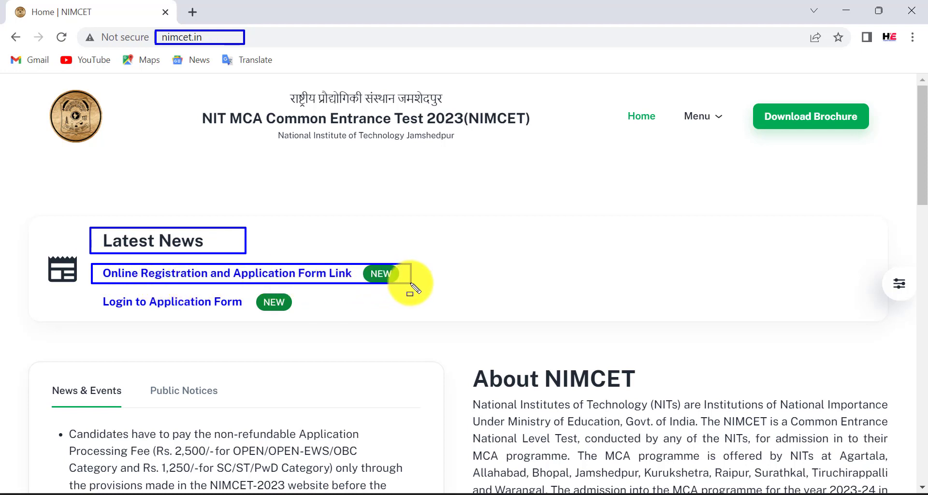
Open the Online Registration and Application Form link, dismissing the instructions and agreeing to the privacy notice to reach the registration fields.
key("Escape")
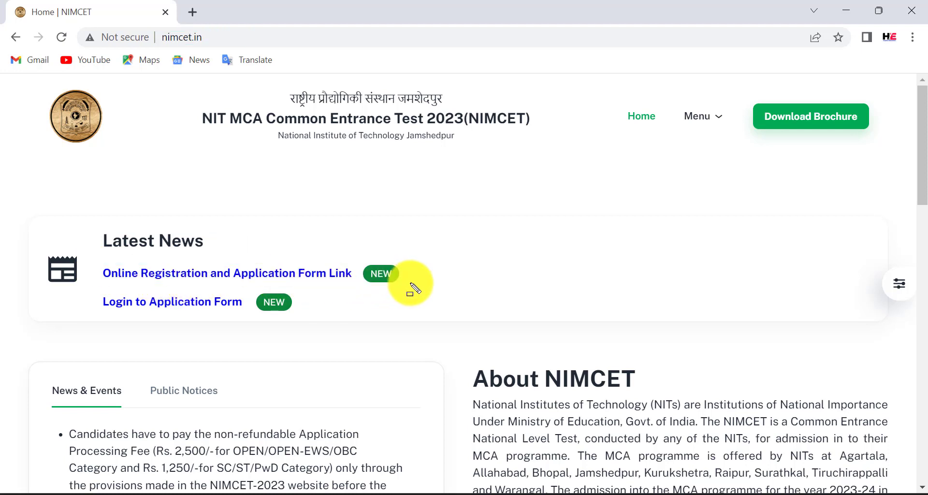
left_click(336, 280)
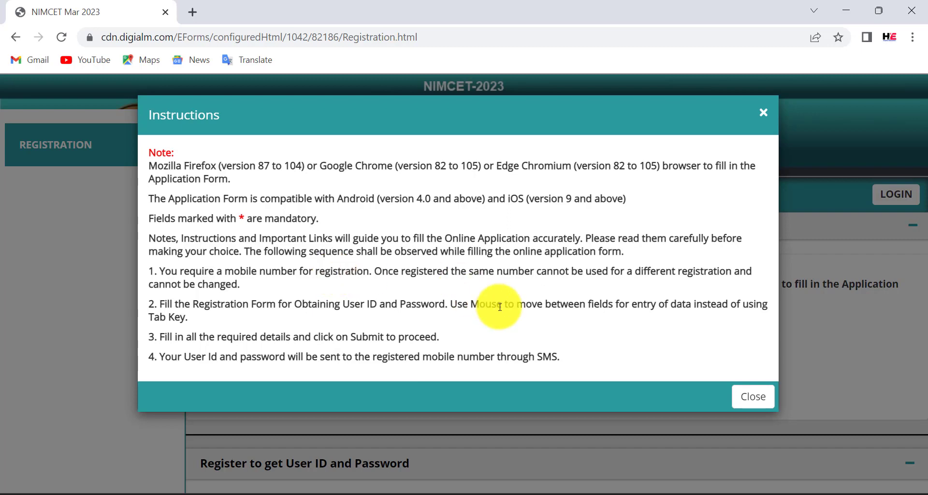
left_click(750, 397)
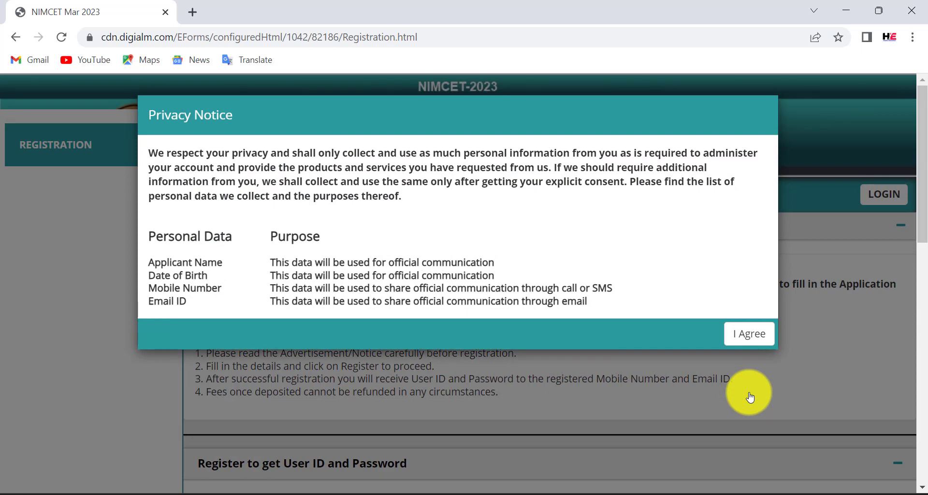
left_click(749, 334)
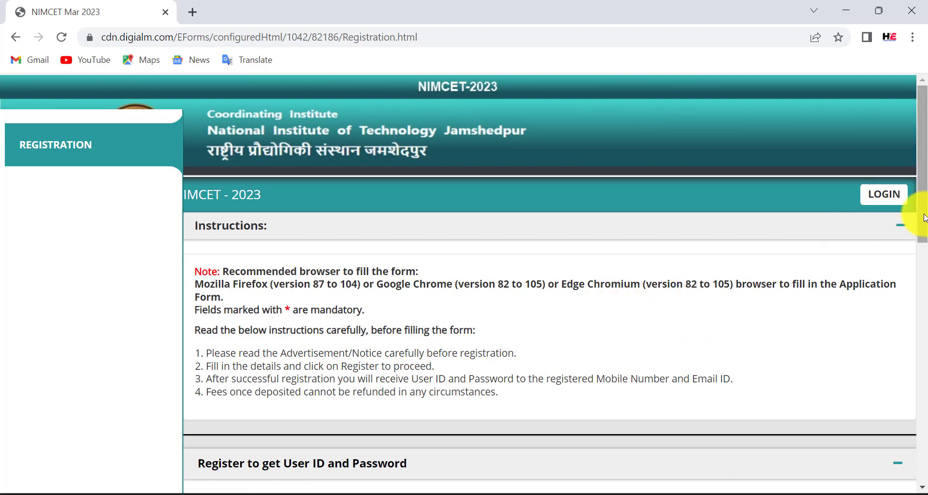
left_click_drag(925, 218, 924, 317)
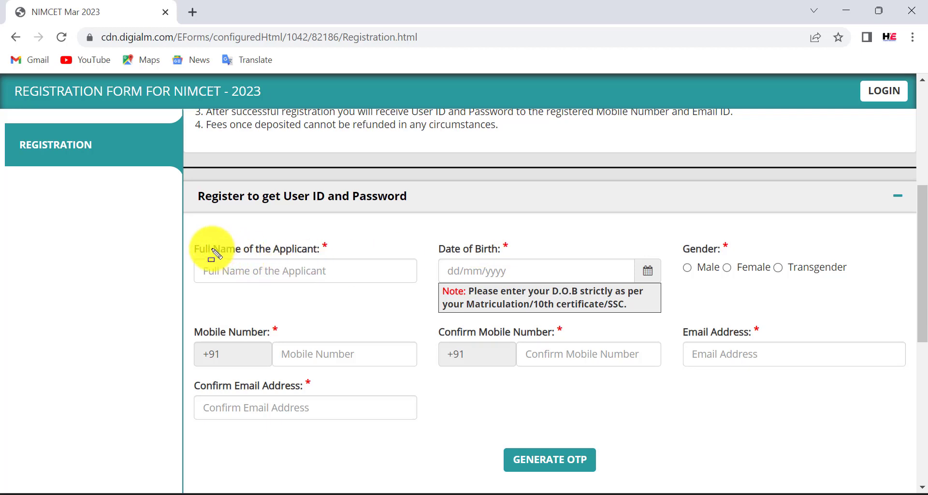
mouse_move(186, 237)
left_mouse_down()
mouse_move(328, 260)
mouse_move(313, 256)
mouse_move(347, 252)
left_mouse_up()
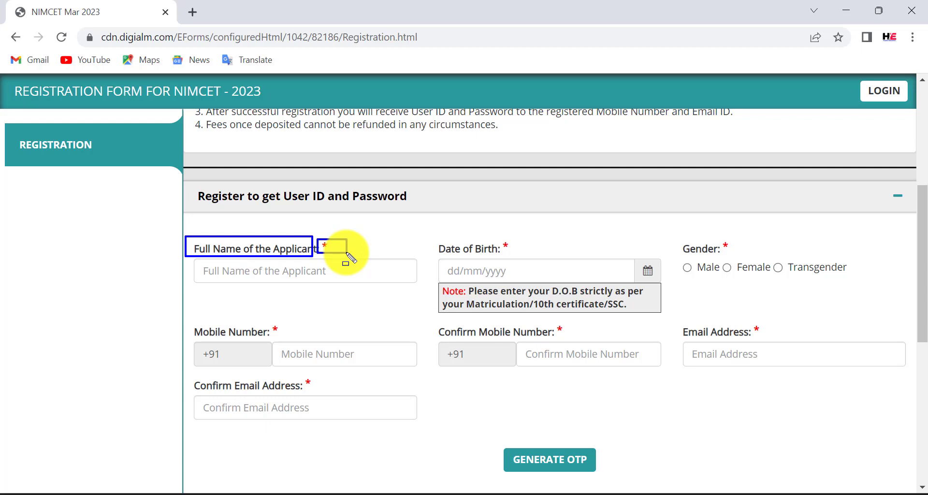
left_click_drag(347, 253, 347, 252)
left_click_drag(217, 265, 296, 277)
left_click_drag(439, 261, 510, 280)
left_click_drag(627, 261, 667, 276)
left_click_drag(465, 297, 614, 313)
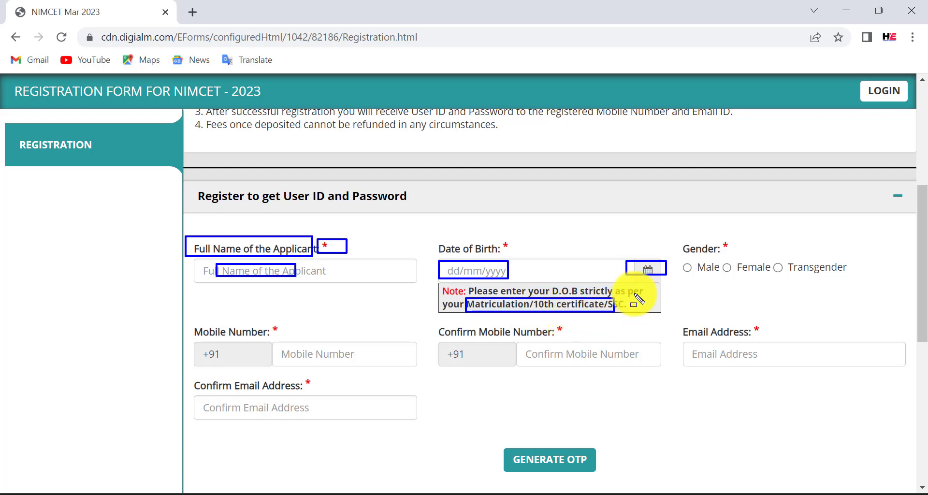
Select Male as the applicant's gender in the registration form.
key("Escape")
left_click(686, 267)
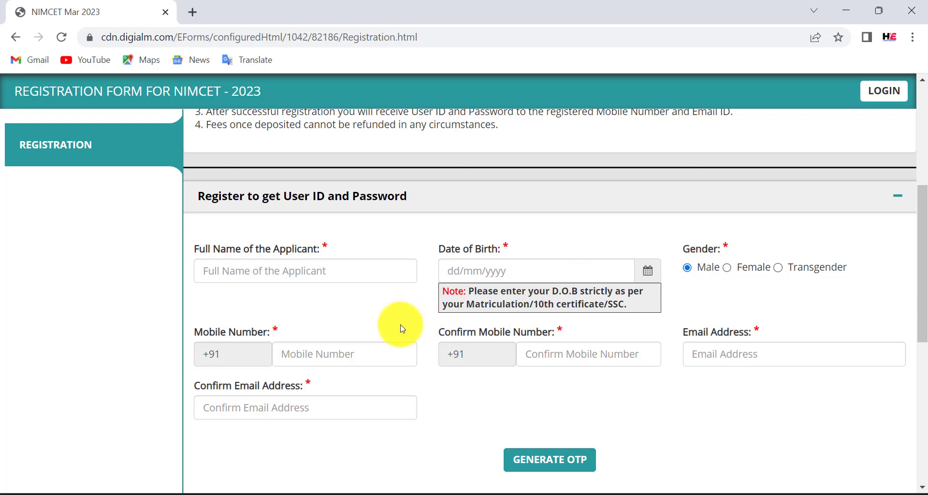
left_click_drag(279, 345, 355, 363)
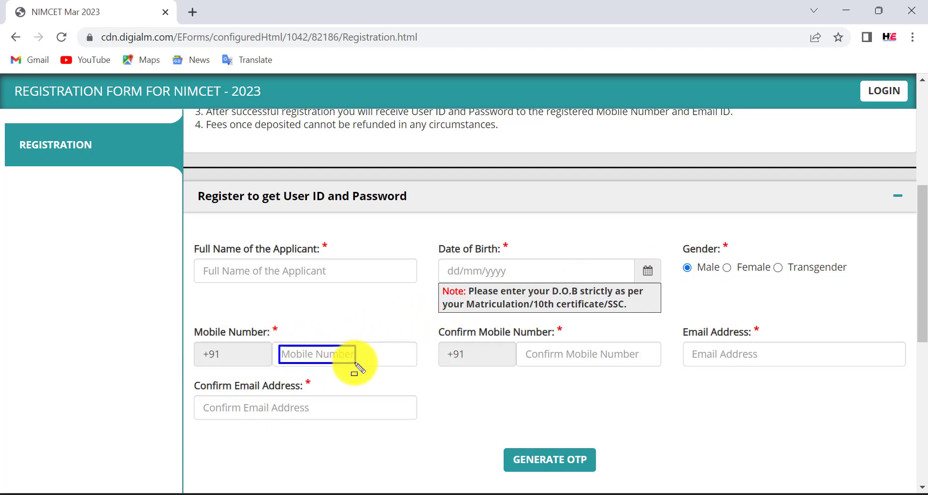
left_click_drag(523, 345, 616, 361)
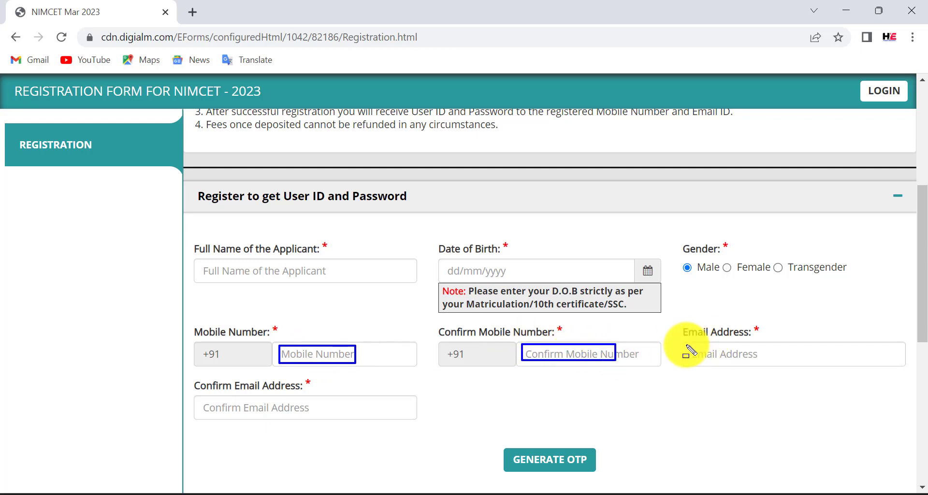
left_click_drag(685, 344, 750, 361)
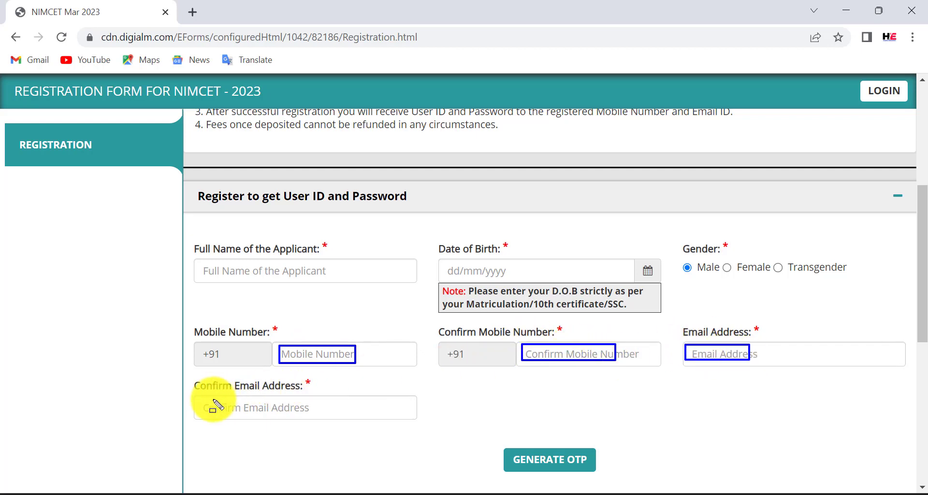
left_click_drag(196, 398, 263, 419)
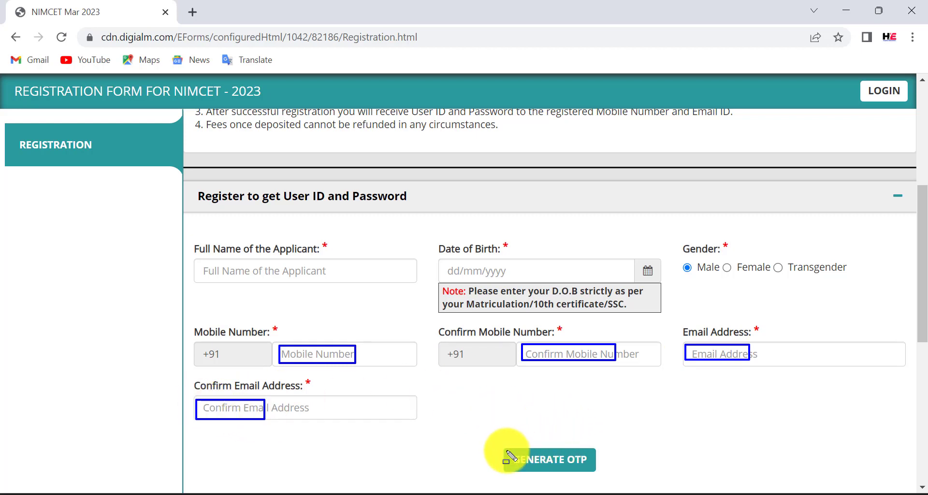
left_click_drag(501, 450, 601, 473)
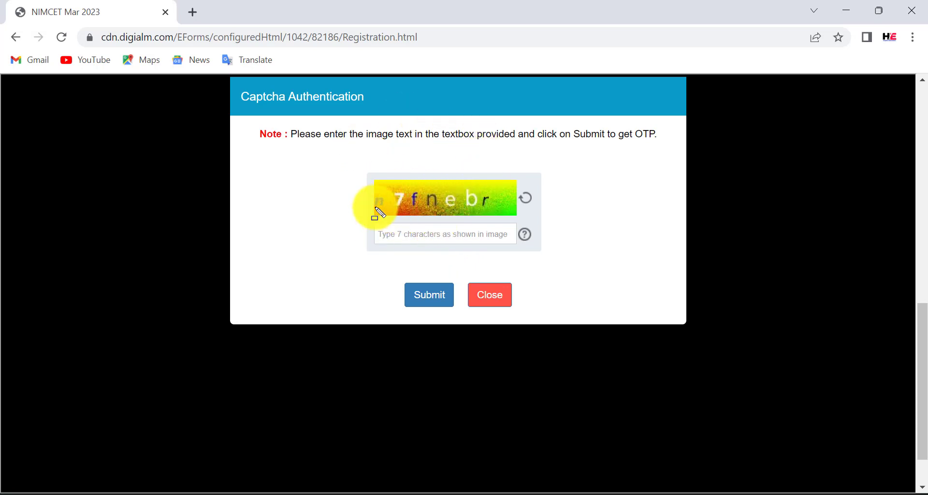
left_click_drag(370, 192, 507, 207)
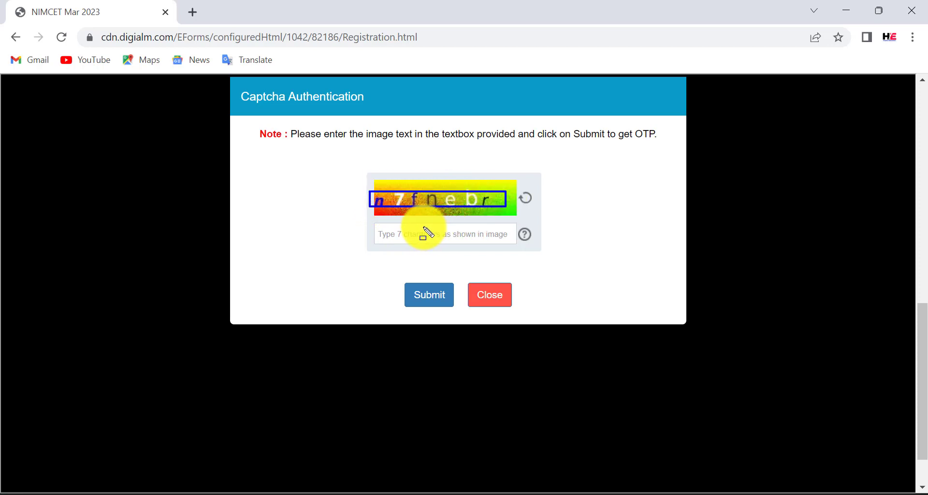
left_click_drag(377, 229, 439, 242)
left_click_drag(402, 282, 454, 309)
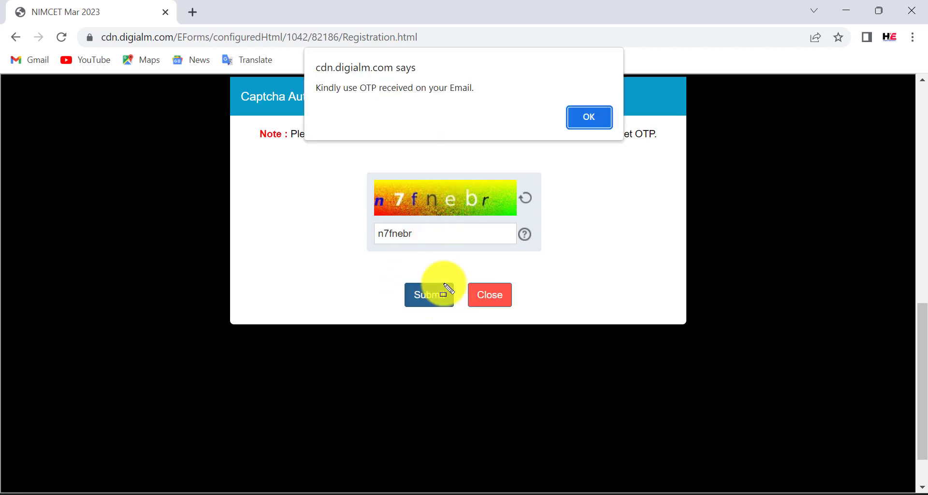
mouse_move(310, 79)
left_mouse_down()
mouse_move(398, 95)
mouse_move(502, 95)
left_mouse_up()
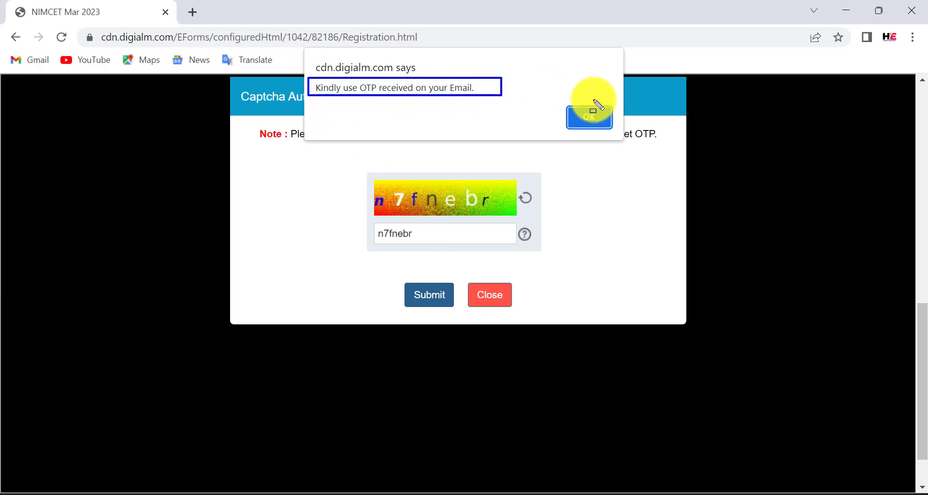
left_click_drag(557, 106, 629, 131)
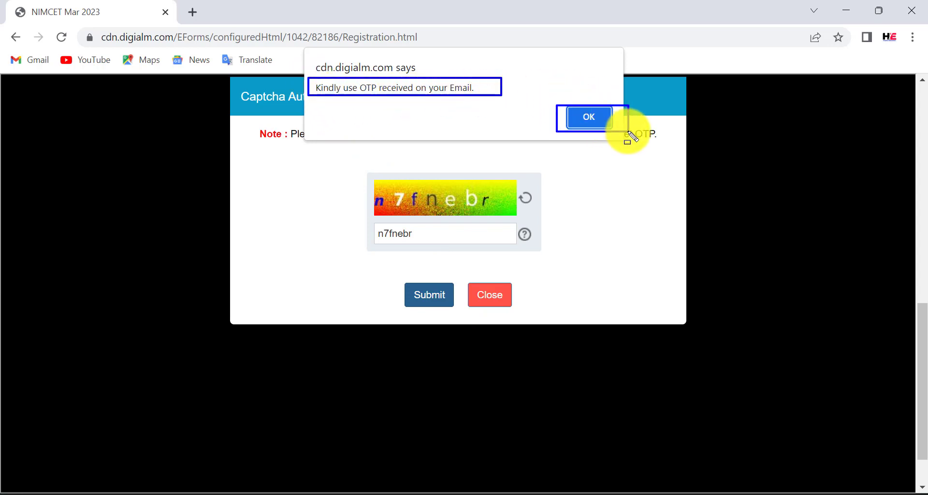
Acknowledge the notice about using the OTP received by email.
key("Return")
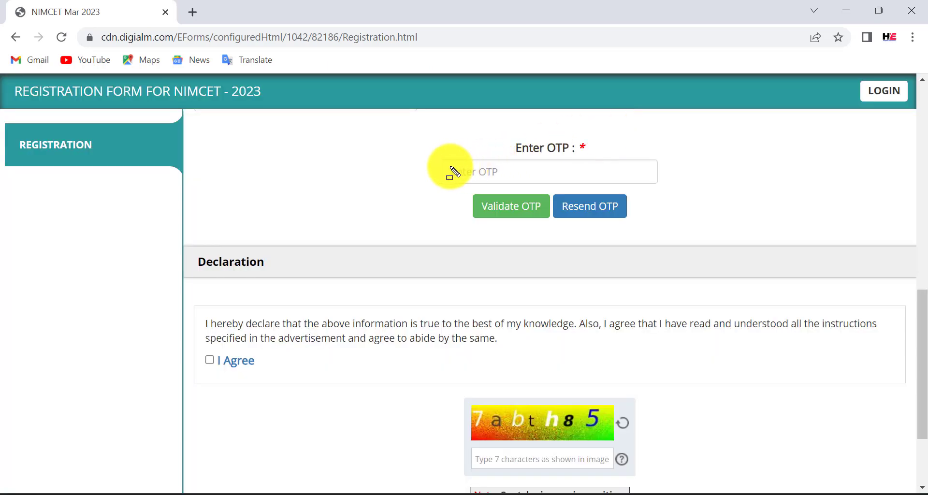
left_click_drag(446, 166, 517, 176)
left_click_drag(469, 195, 550, 217)
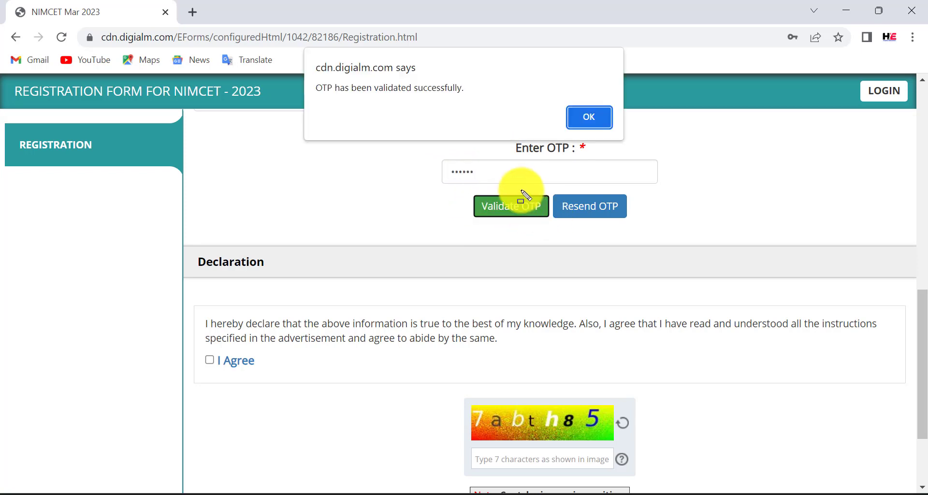
left_click_drag(475, 196, 548, 219)
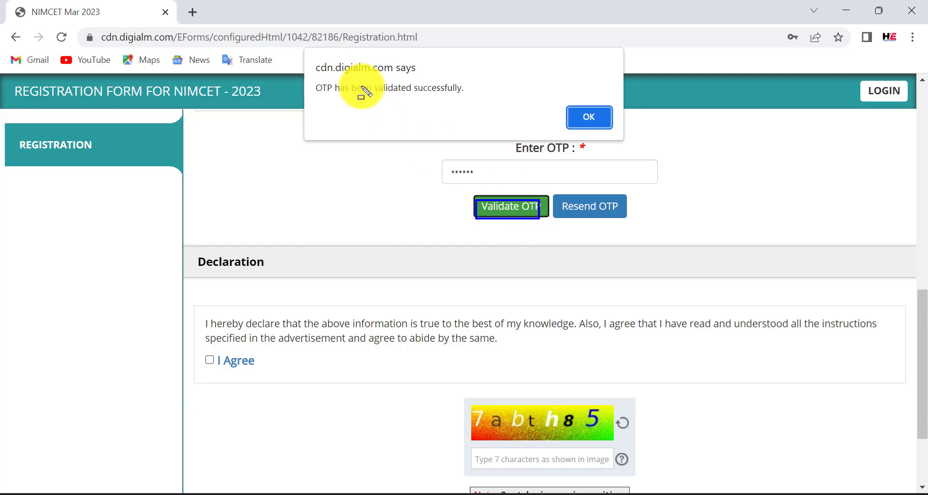
mouse_move(311, 80)
left_mouse_down()
mouse_move(332, 93)
mouse_move(475, 99)
left_mouse_up()
Dismiss the OTP validation message and agree to the declaration below the registration details.
key("Escape")
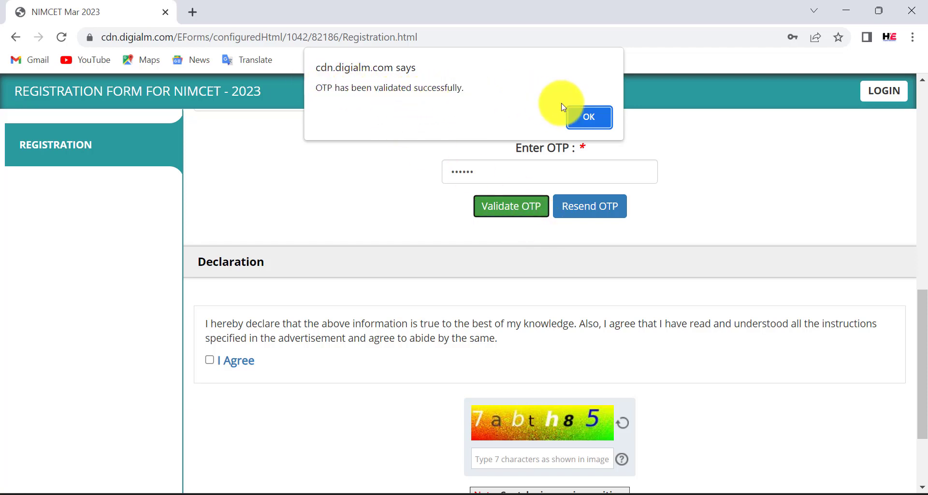
left_click(594, 118)
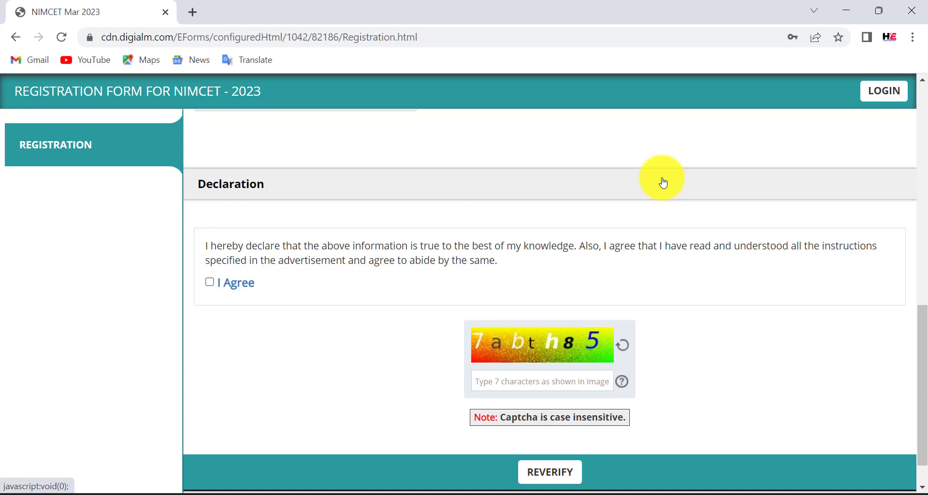
left_click(213, 287)
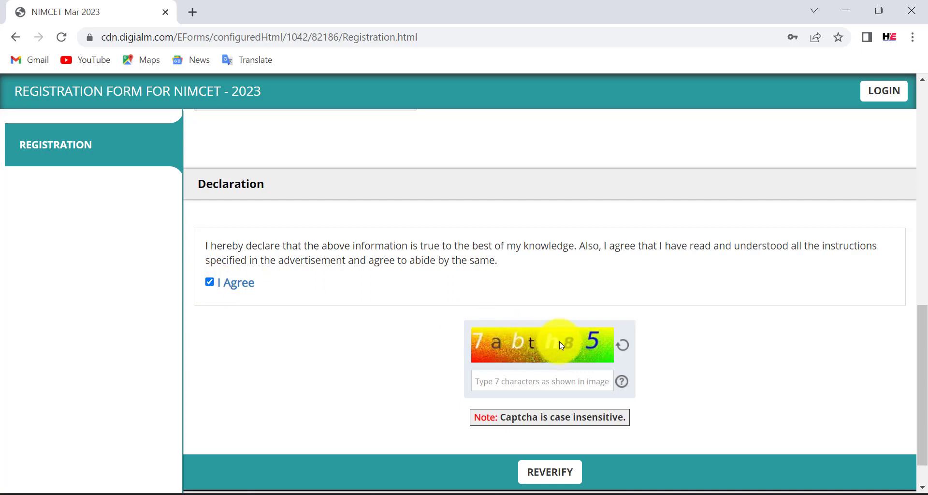
Reverify the registration form to bring up the verification table of the entered details.
left_click_drag(474, 373, 564, 388)
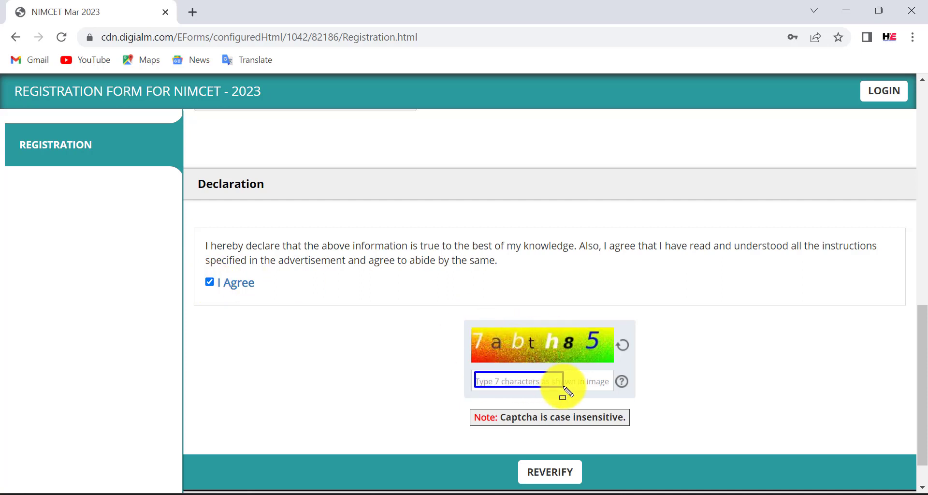
left_click_drag(518, 460, 590, 483)
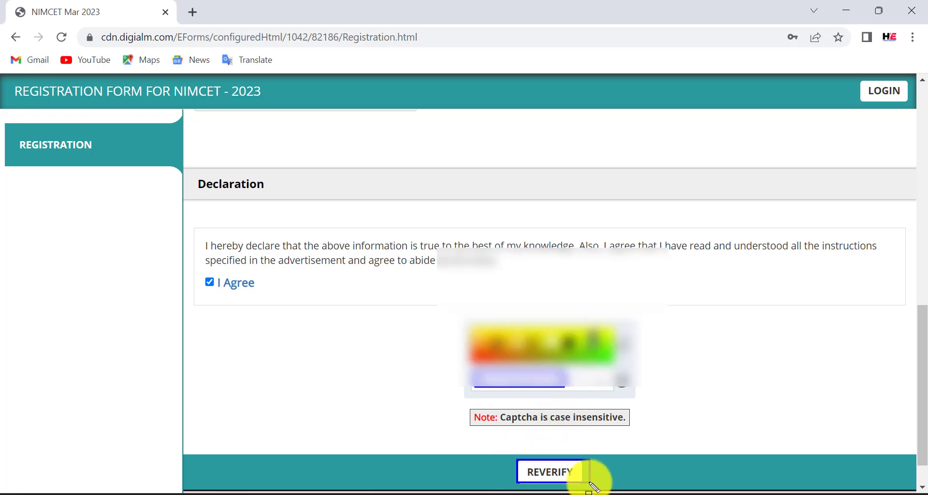
left_click(588, 480)
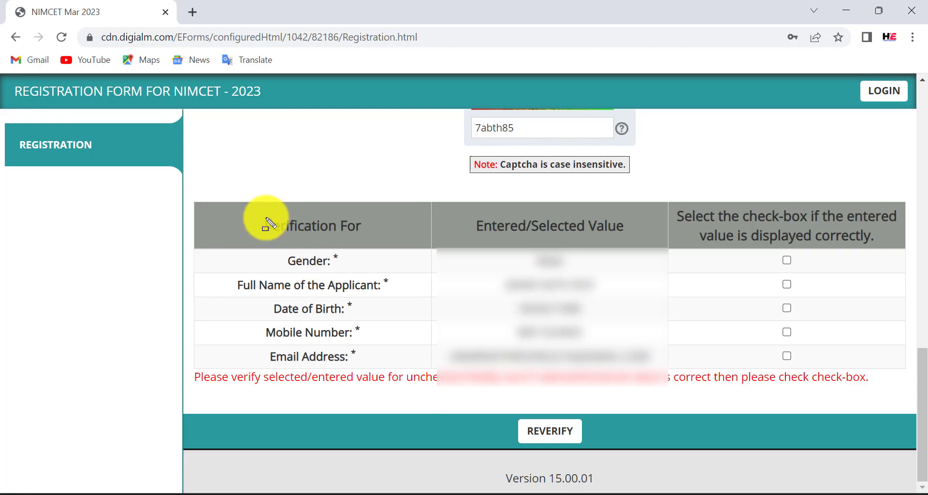
mouse_move(227, 208)
left_mouse_down()
mouse_move(380, 340)
mouse_move(632, 380)
mouse_move(818, 372)
mouse_move(897, 402)
left_mouse_up()
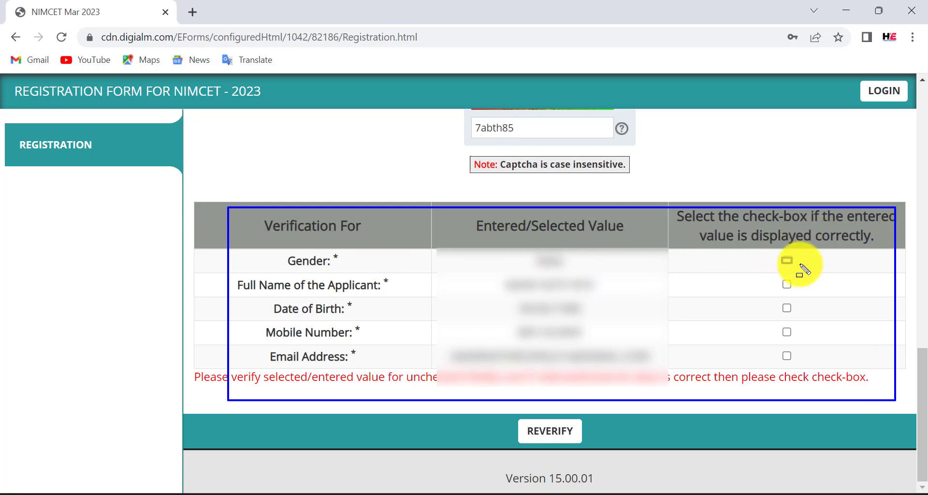
left_click_drag(801, 265, 812, 267)
Mark the gender, full name, date of birth, mobile number and email address as correct in the verification table.
key("Escape")
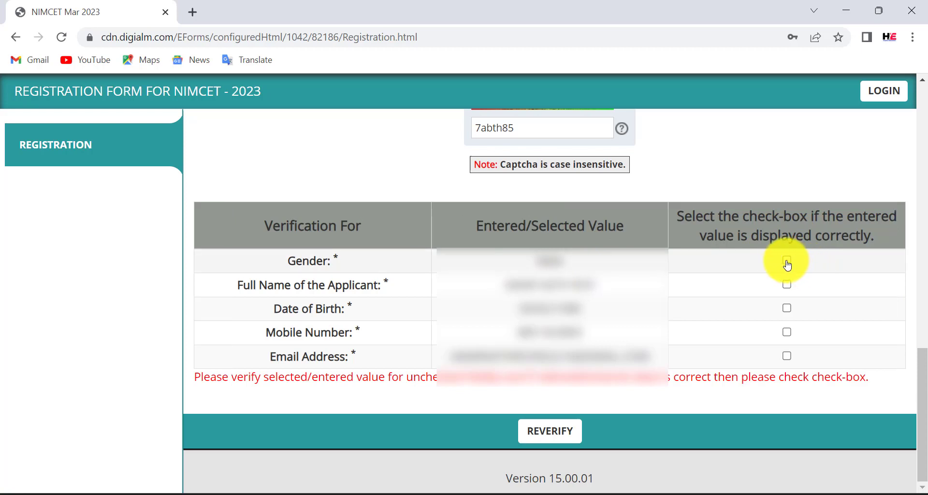
left_click(787, 261)
left_click(787, 284)
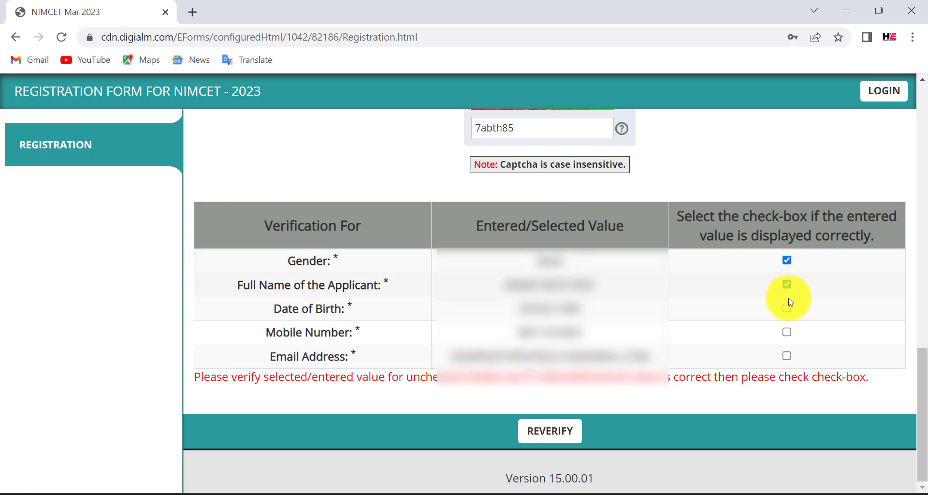
left_click(787, 309)
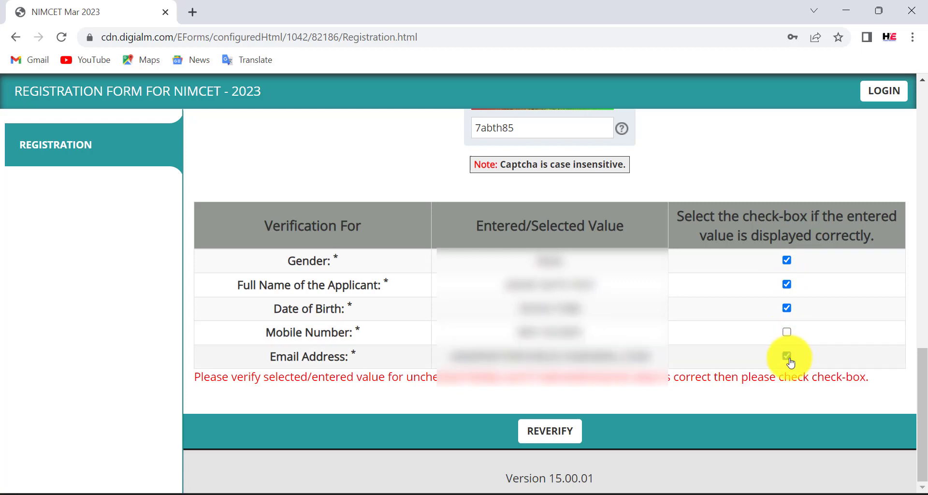
left_click(787, 333)
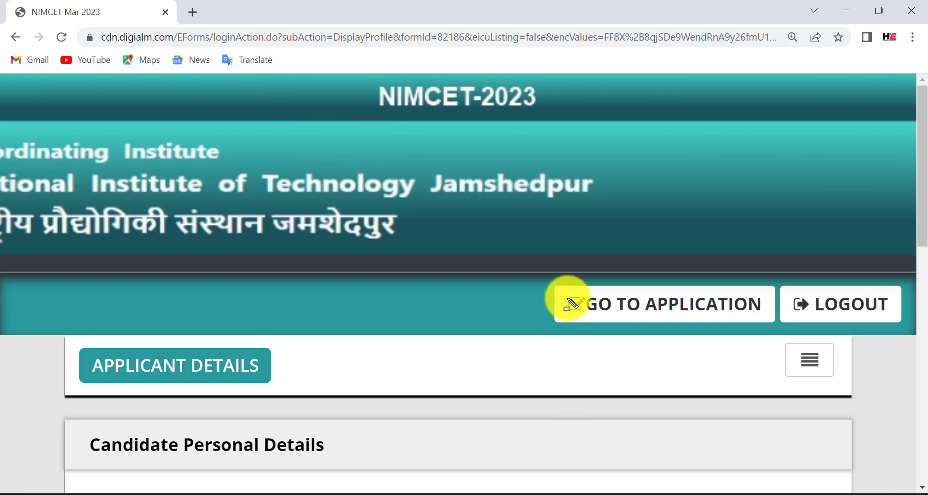
mouse_move(562, 290)
left_mouse_down()
mouse_move(650, 315)
mouse_move(753, 305)
mouse_move(771, 320)
left_mouse_up()
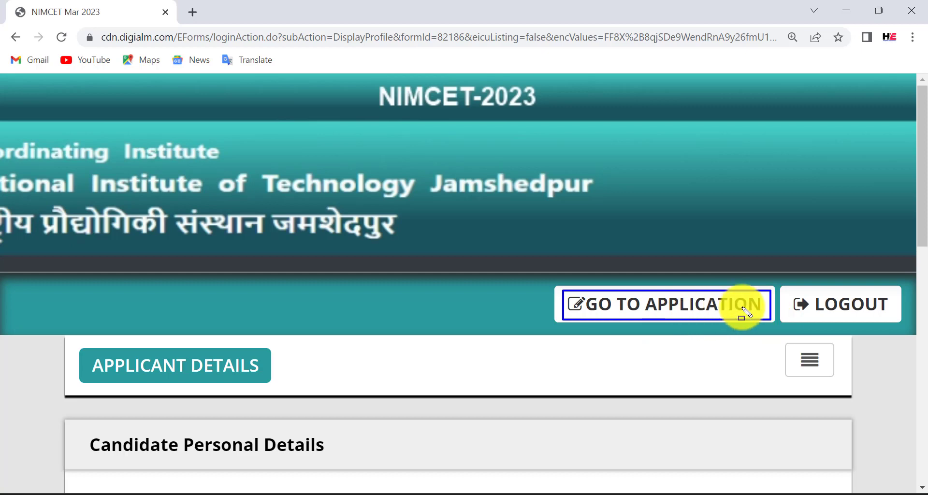
Go to the NIMCET 2023 application form and close its instructions after checking the list of required scanned copies.
key("Escape")
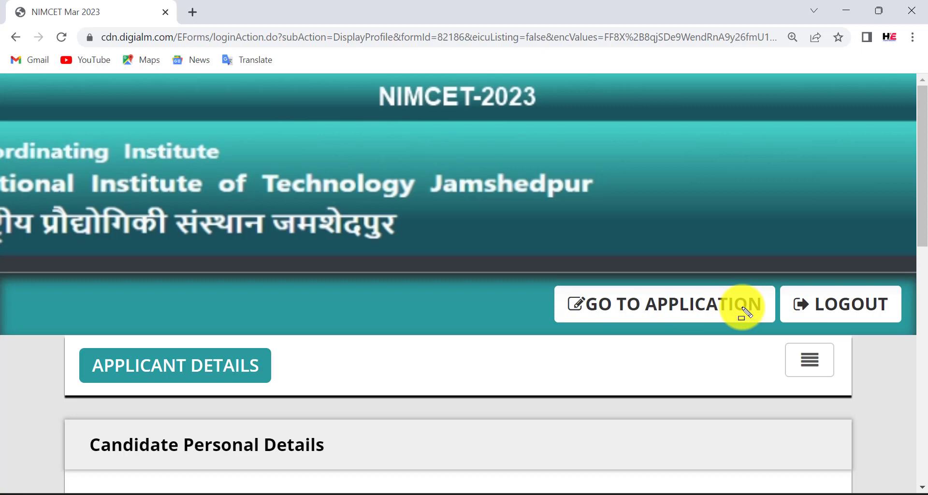
left_click(706, 309)
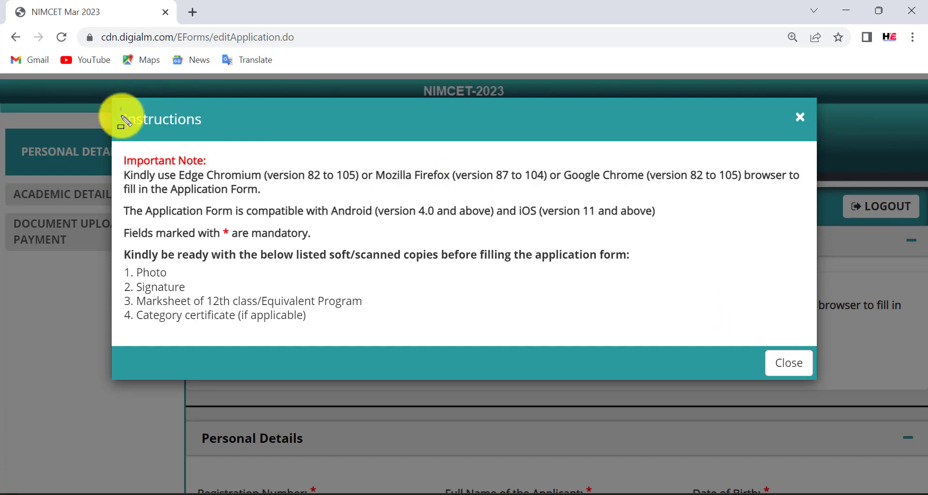
left_click_drag(122, 109, 231, 134)
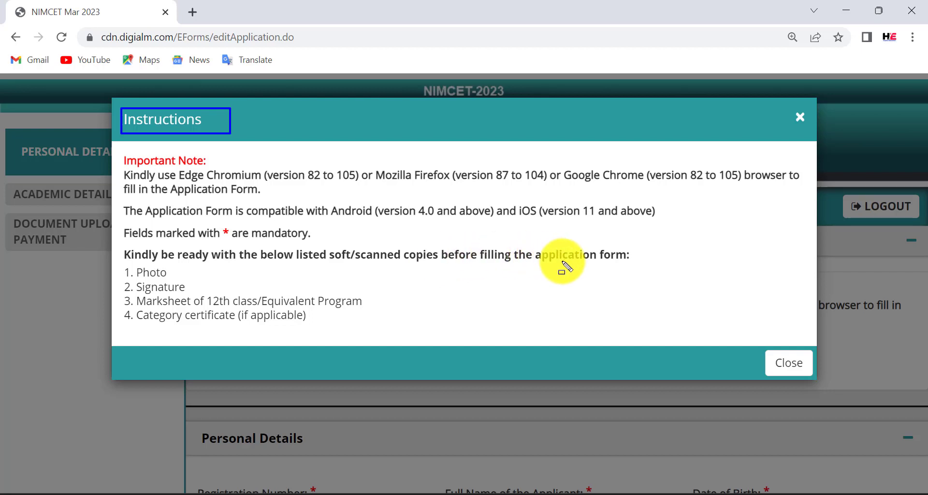
mouse_move(125, 265)
left_mouse_down()
mouse_move(196, 309)
mouse_move(373, 310)
left_mouse_up()
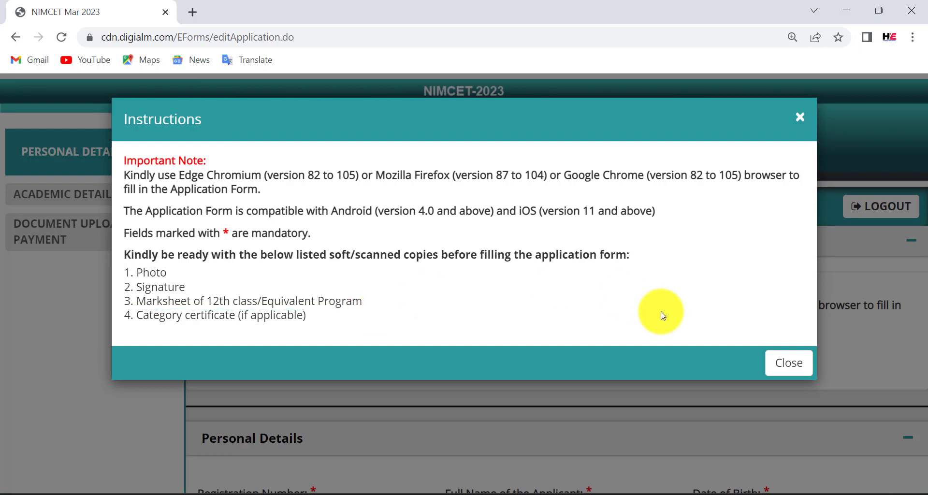
left_click(786, 367)
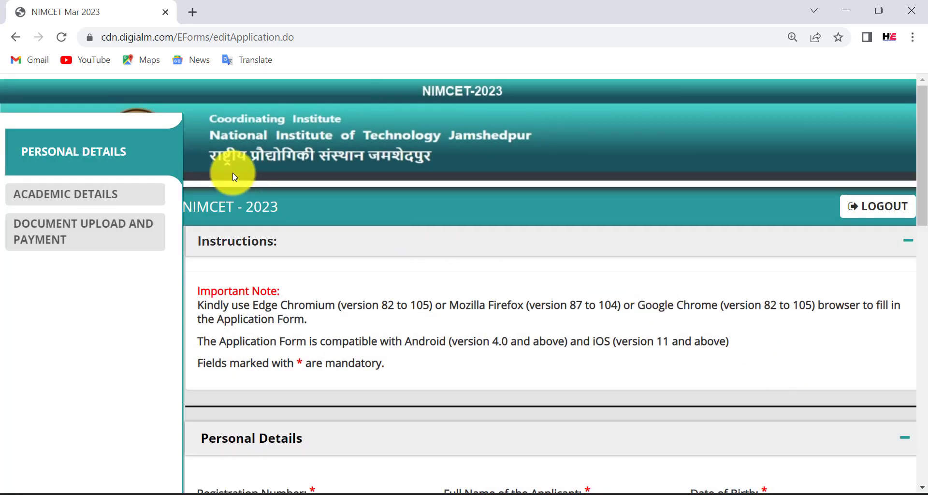
Review the application form's three sections and the parent's name and gender fields in the personal details.
left_click_drag(13, 141, 155, 167)
mouse_move(5, 185)
left_mouse_down()
mouse_move(95, 209)
mouse_move(138, 207)
left_mouse_up()
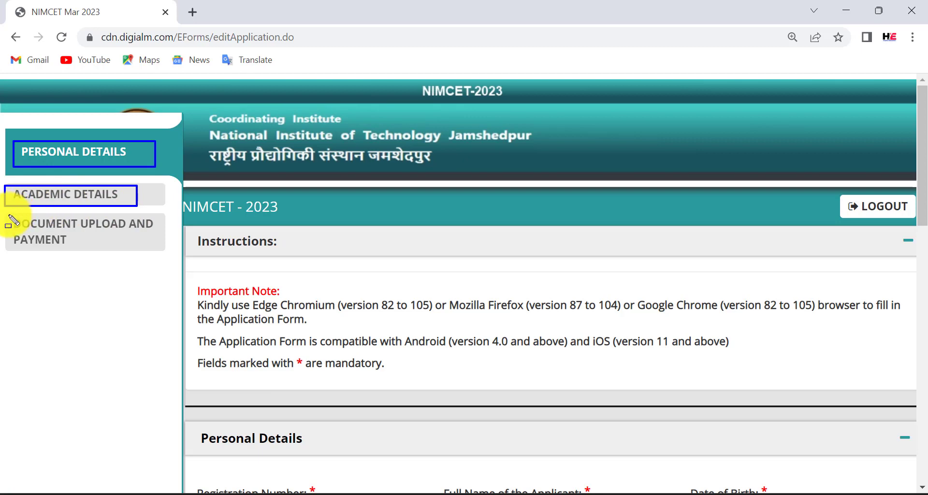
mouse_move(8, 215)
left_mouse_down()
mouse_move(104, 244)
mouse_move(163, 249)
left_mouse_up()
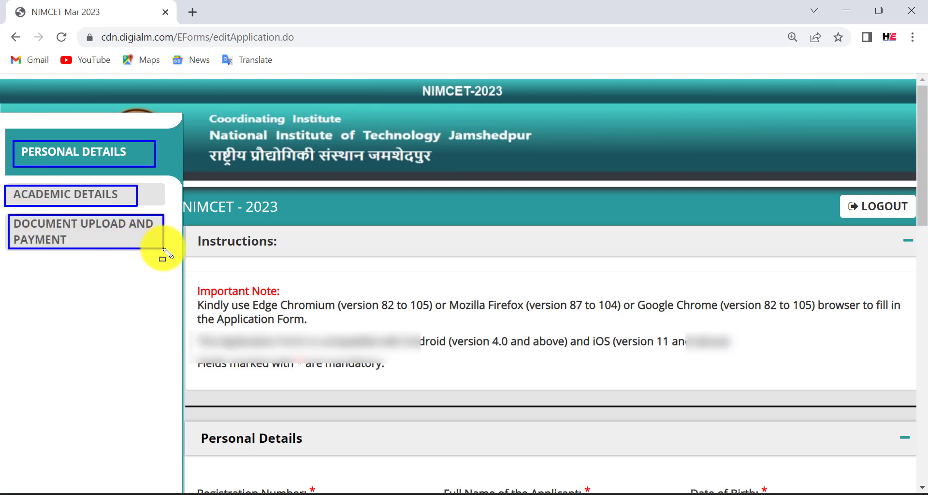
scroll(167, 252, "down", 7)
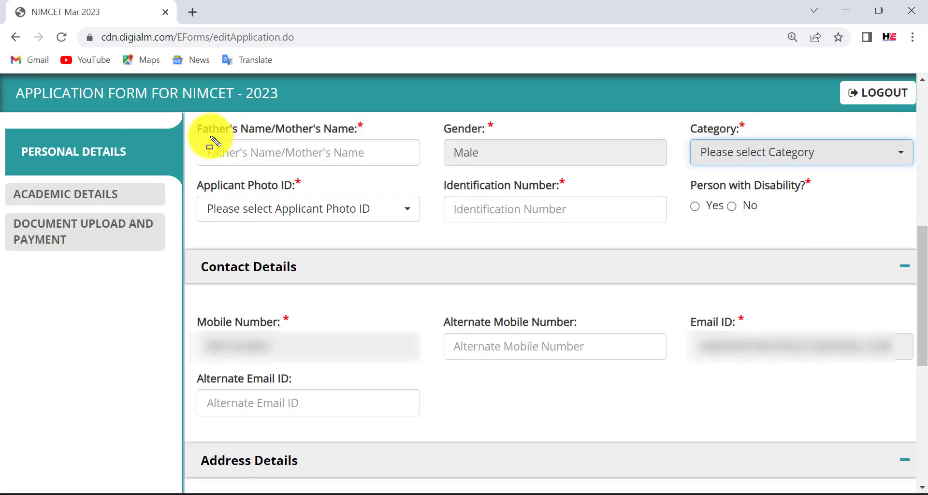
mouse_move(196, 142)
left_mouse_down()
mouse_move(259, 162)
mouse_move(335, 163)
left_mouse_up()
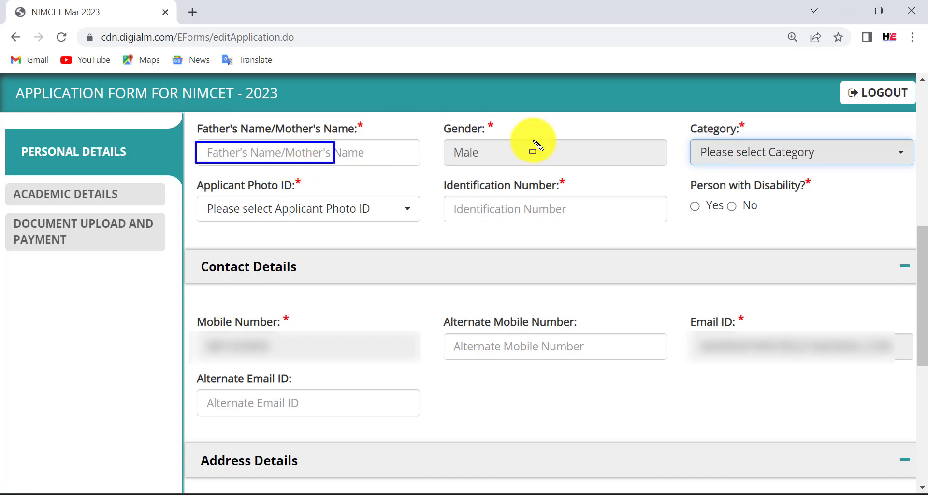
left_click_drag(468, 147, 531, 163)
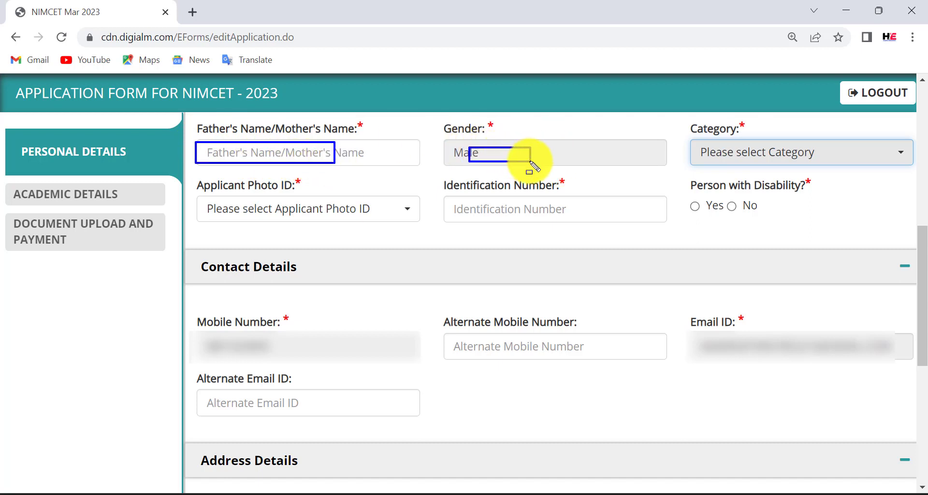
Set the applicant's category to OBC in the personal details.
left_click(717, 151)
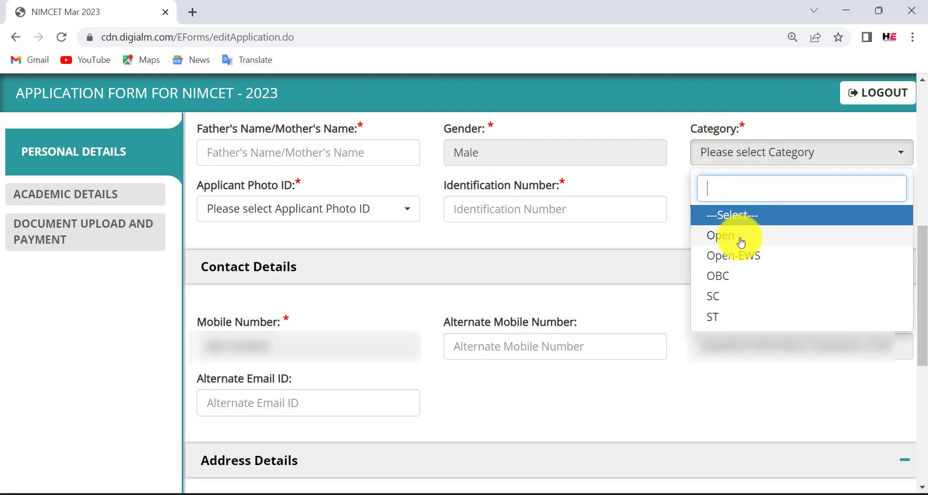
left_click(736, 281)
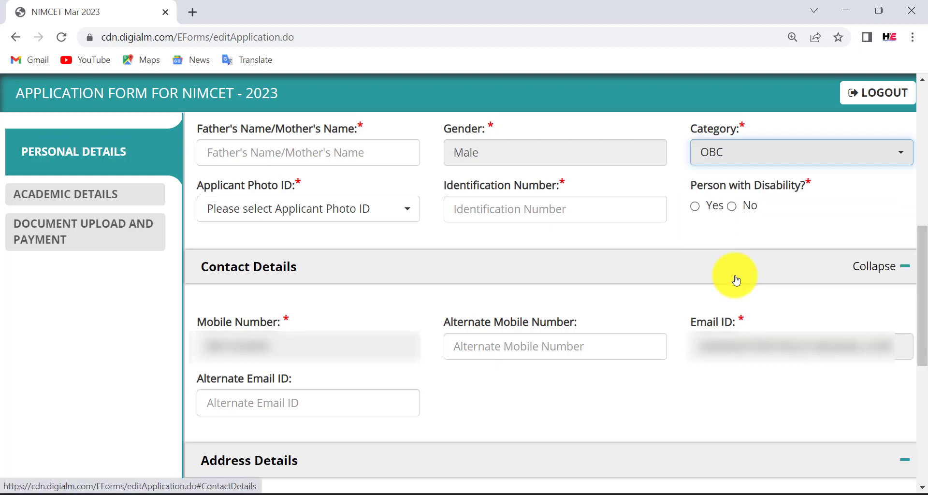
left_click(737, 153)
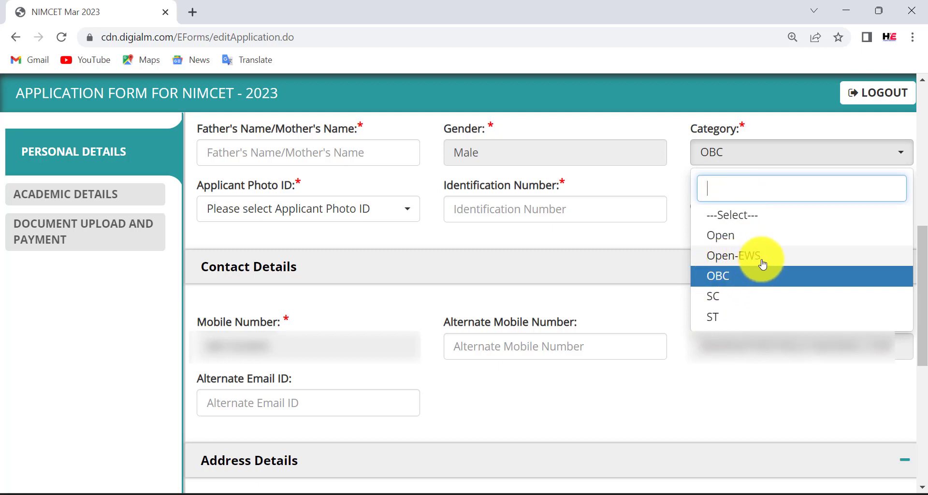
left_click(733, 277)
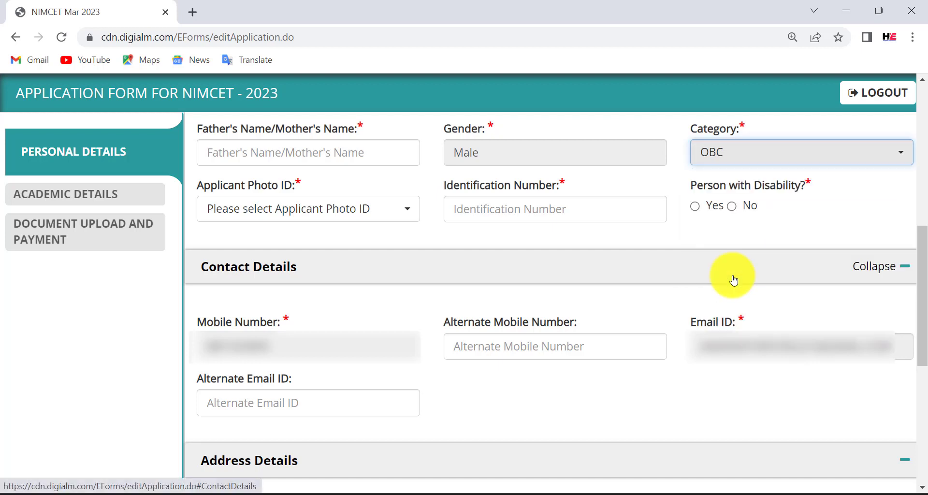
Choose PAN Card as the applicant's photo ID and answer No to the person with disability question.
left_click(386, 222)
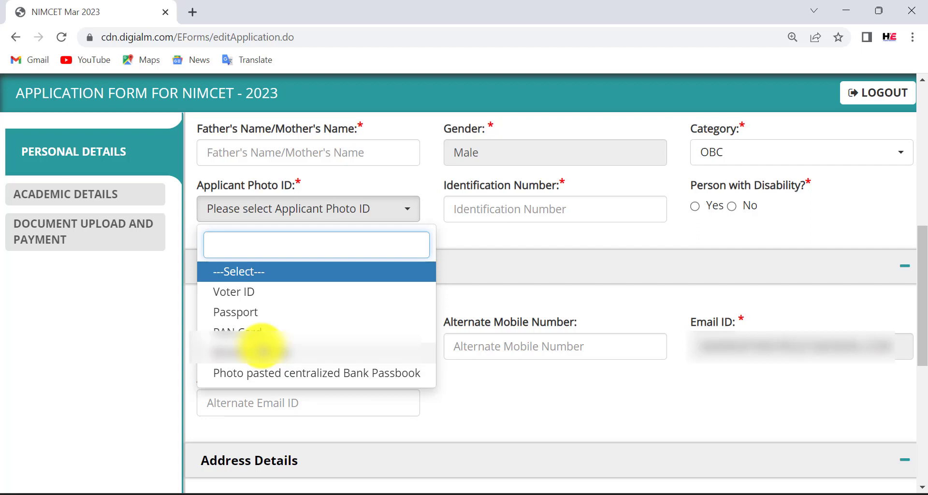
left_click(245, 332)
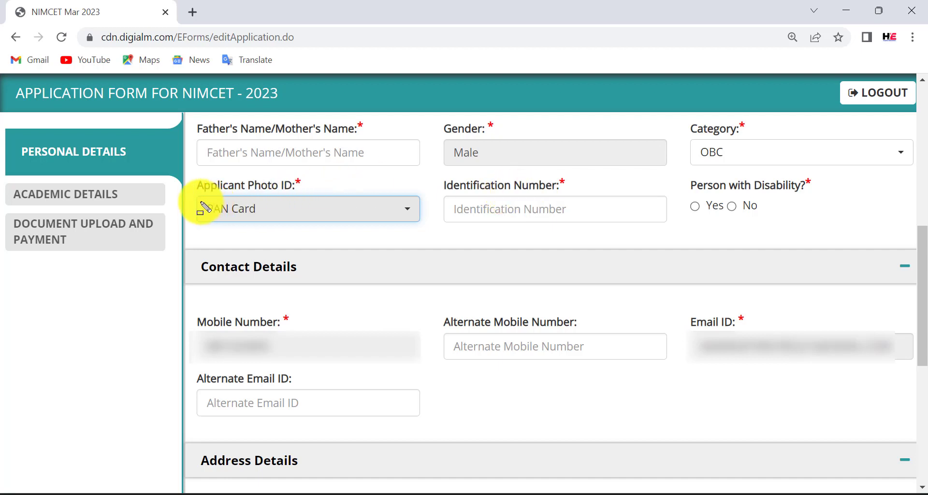
left_click_drag(203, 212, 279, 218)
left_click_drag(445, 199, 514, 214)
left_click_drag(198, 197, 293, 216)
left_click_drag(444, 199, 561, 219)
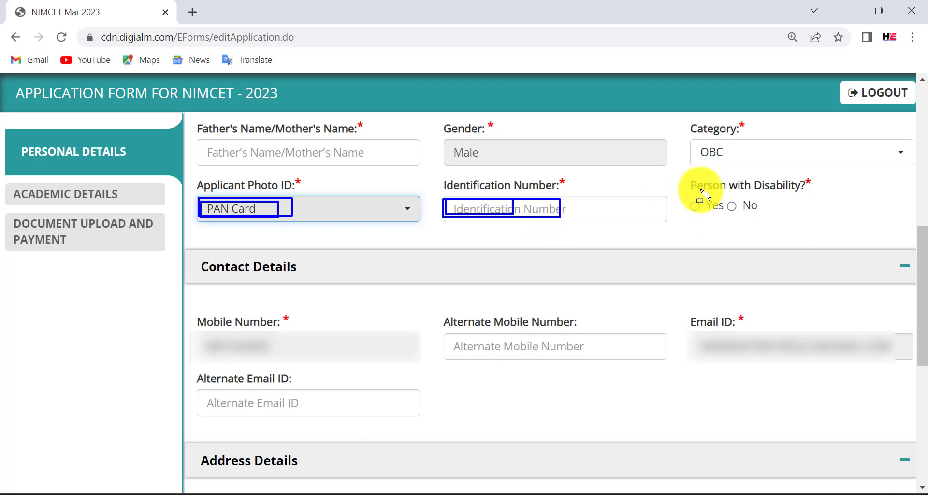
key("Escape")
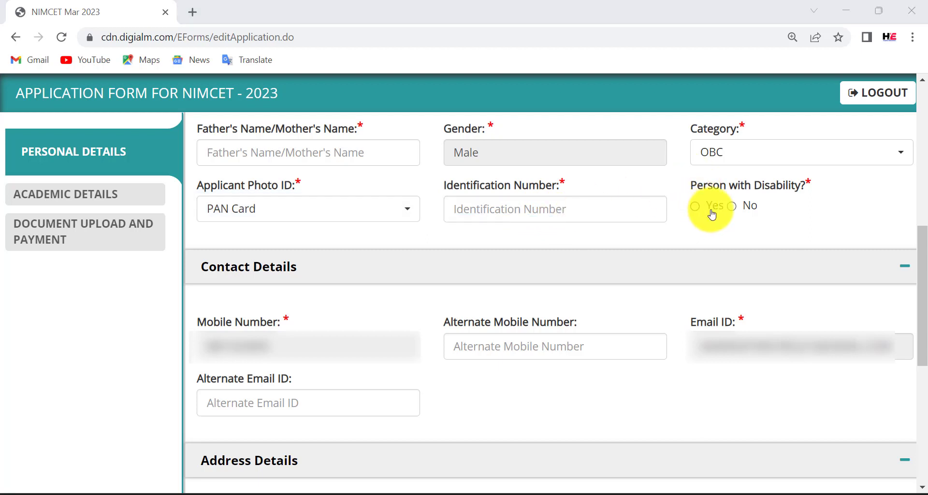
left_click(734, 207)
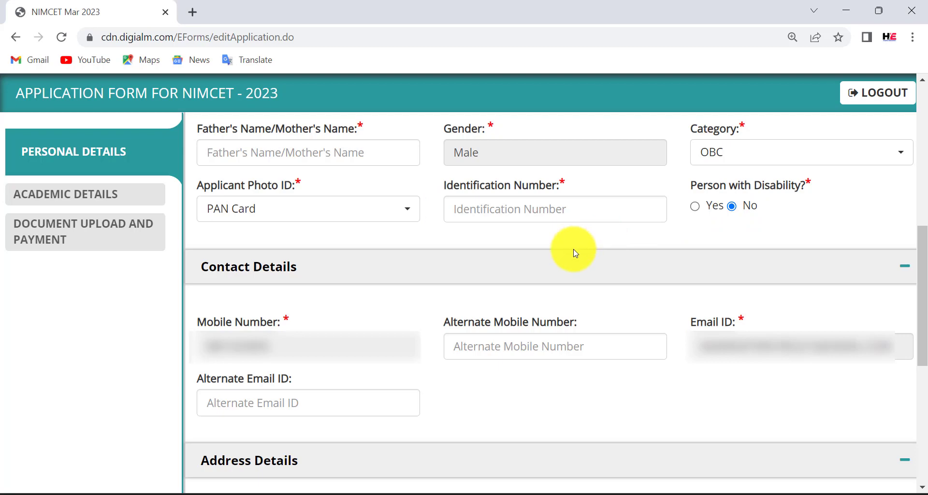
Review the contact details, checking the mandatory mobile number and the alternate email field.
key("ctrl+2")
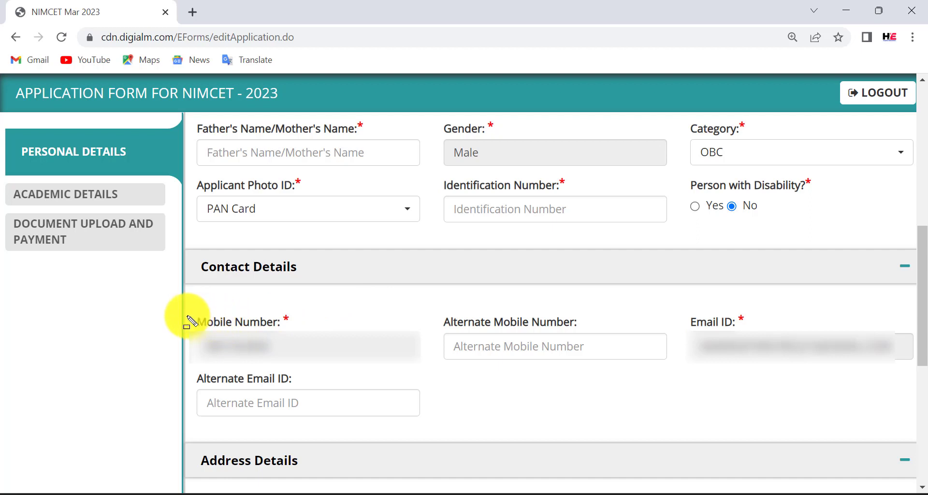
left_click_drag(194, 334, 357, 363)
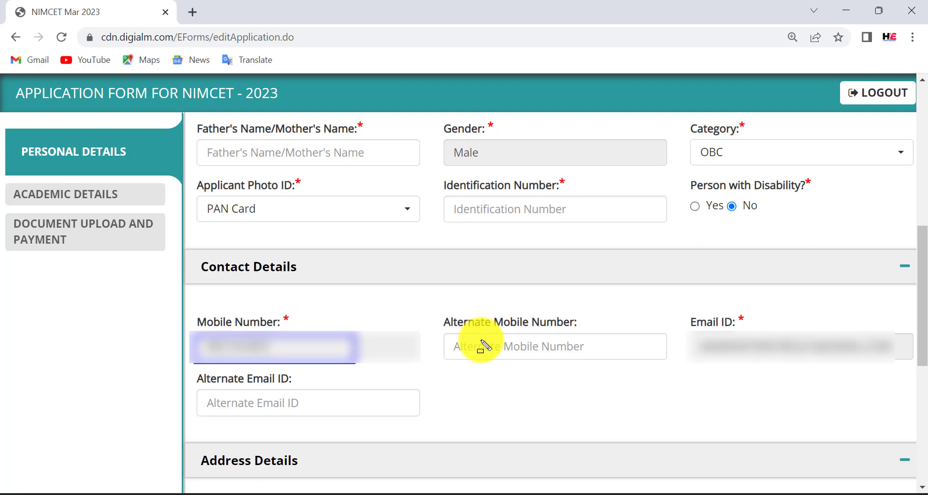
left_click_drag(274, 312, 318, 329)
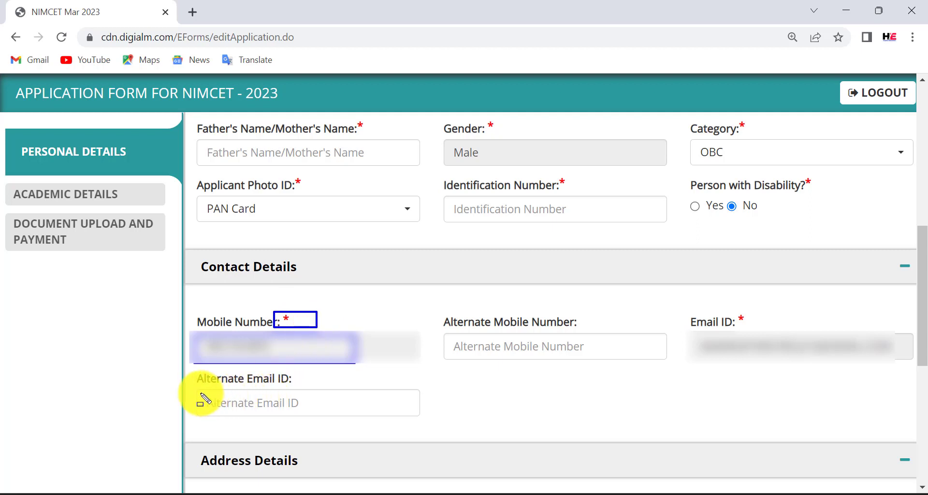
mouse_move(197, 392)
left_mouse_down()
mouse_move(237, 409)
mouse_move(321, 417)
left_mouse_up()
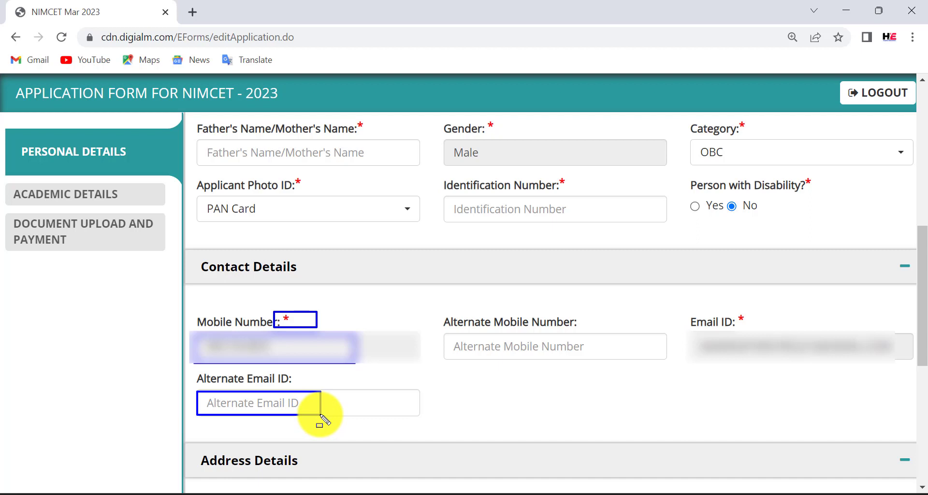
Examine the address details, covering complete address, area, state, city, taluka and pin code, and the option to save and proceed.
scroll(320, 415, "down", 5)
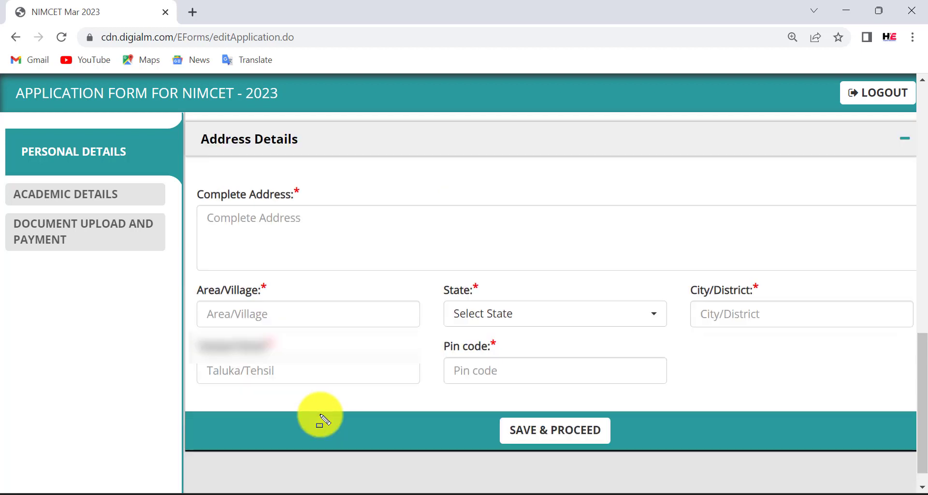
left_click_drag(193, 129, 315, 149)
left_click_drag(188, 188, 309, 203)
mouse_move(200, 207)
left_mouse_down()
mouse_move(339, 250)
mouse_move(463, 259)
mouse_move(624, 254)
mouse_move(662, 265)
left_mouse_up()
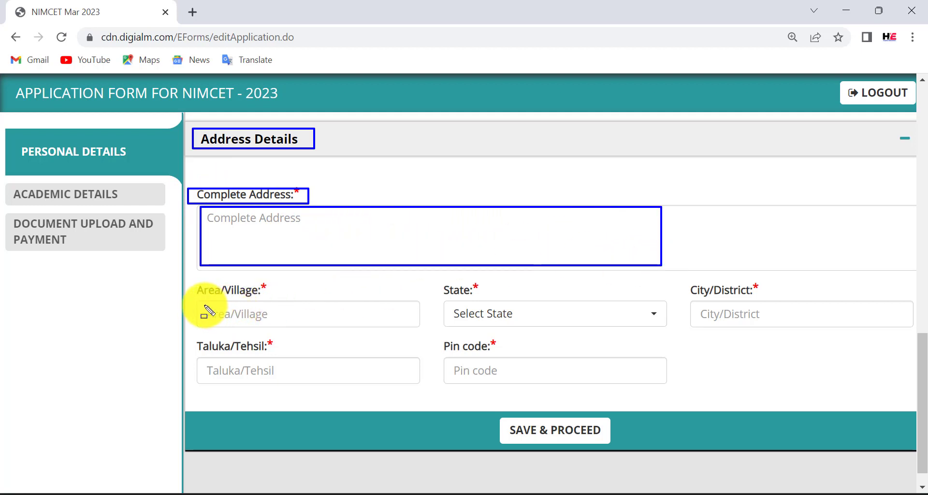
left_click_drag(203, 305, 280, 325)
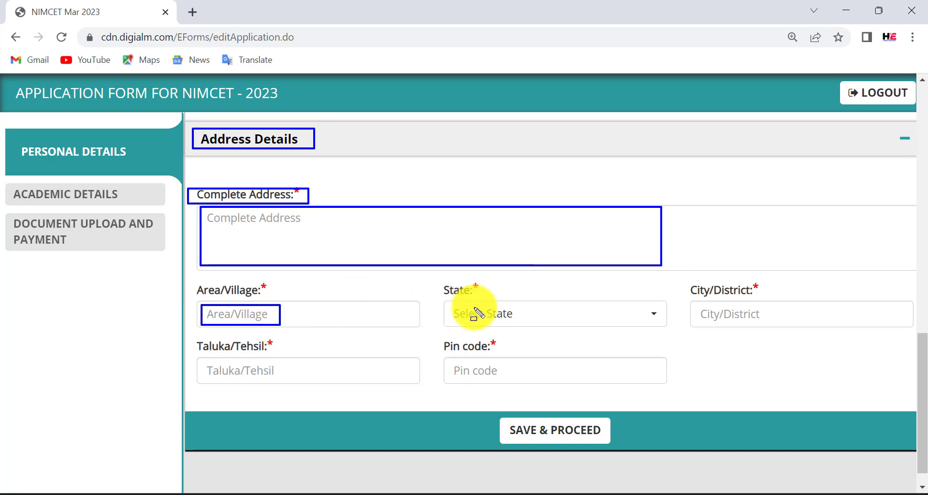
left_click_drag(445, 303, 553, 321)
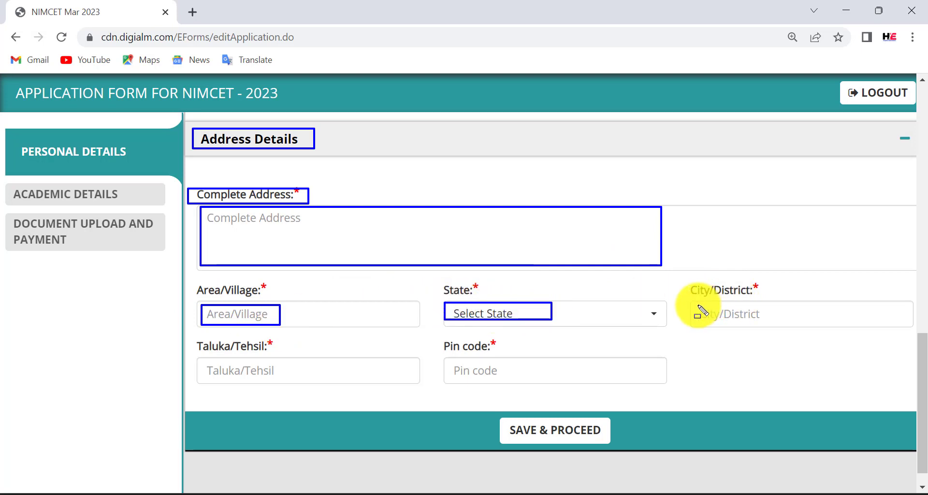
left_click_drag(695, 304, 760, 322)
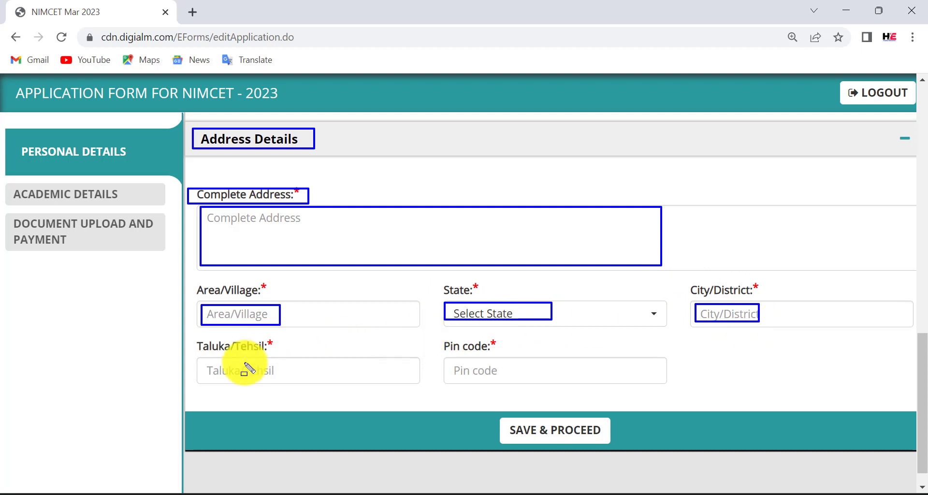
mouse_move(197, 357)
left_mouse_down()
mouse_move(221, 370)
mouse_move(301, 376)
left_mouse_up()
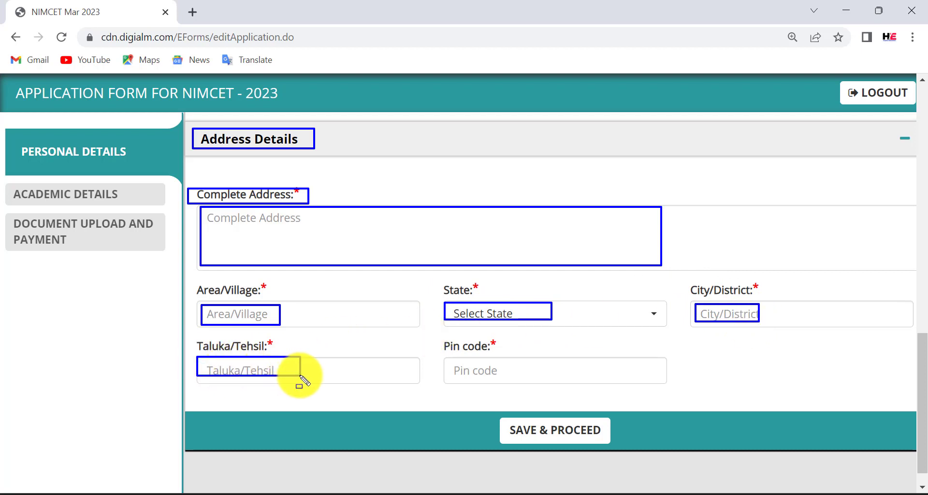
left_click_drag(450, 361, 515, 380)
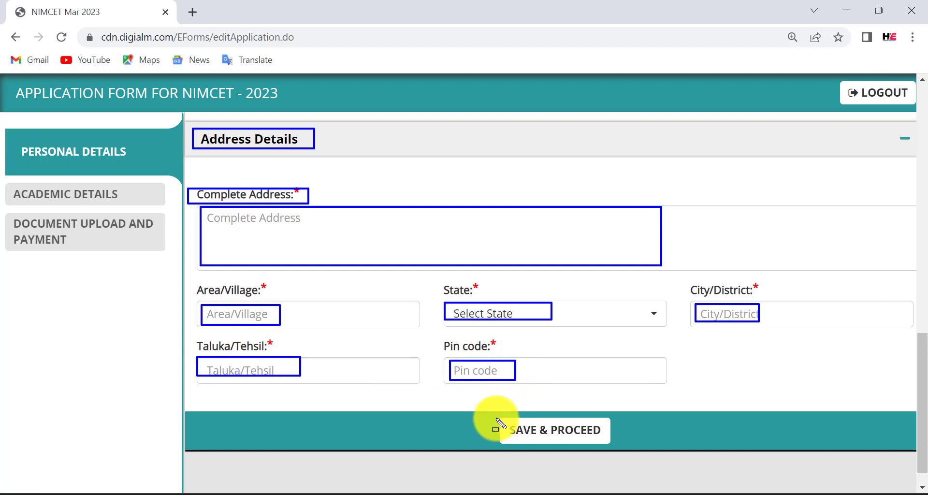
mouse_move(495, 417)
left_mouse_down()
mouse_move(564, 439)
mouse_move(617, 437)
left_mouse_up()
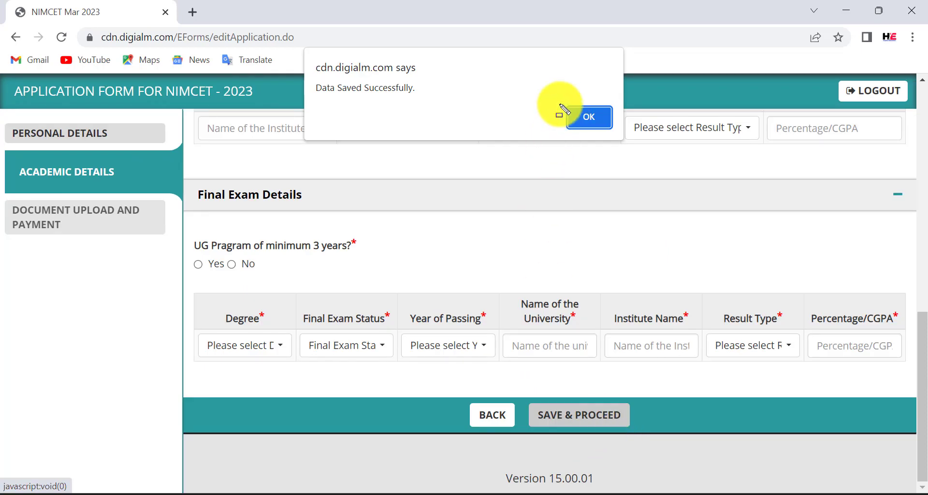
Acknowledge the data saved message and go to the beginning of the academic details page.
left_click_drag(314, 83, 442, 96)
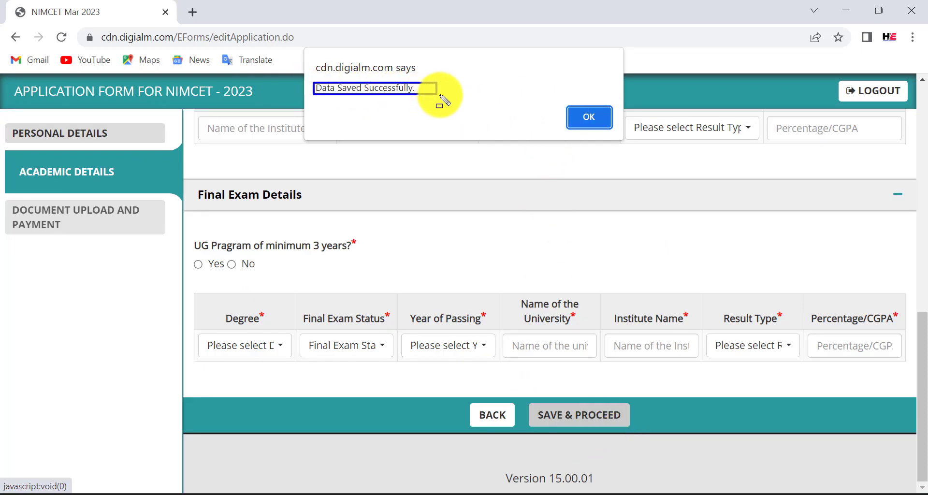
left_click_drag(563, 105, 610, 133)
key("Escape")
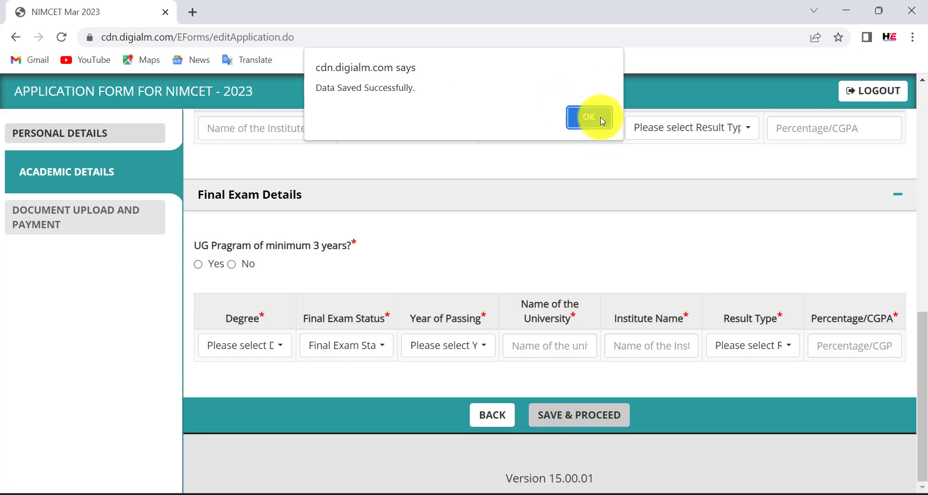
left_click(601, 117)
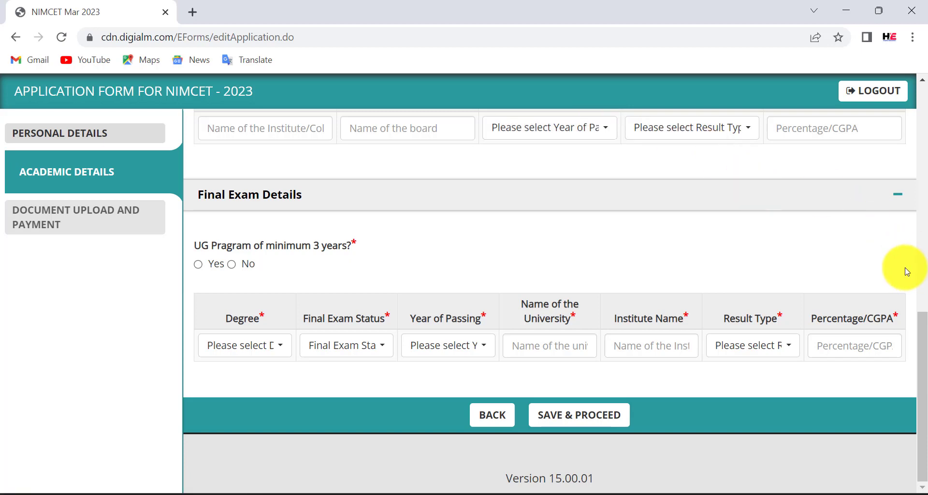
scroll(907, 271, "up", 15)
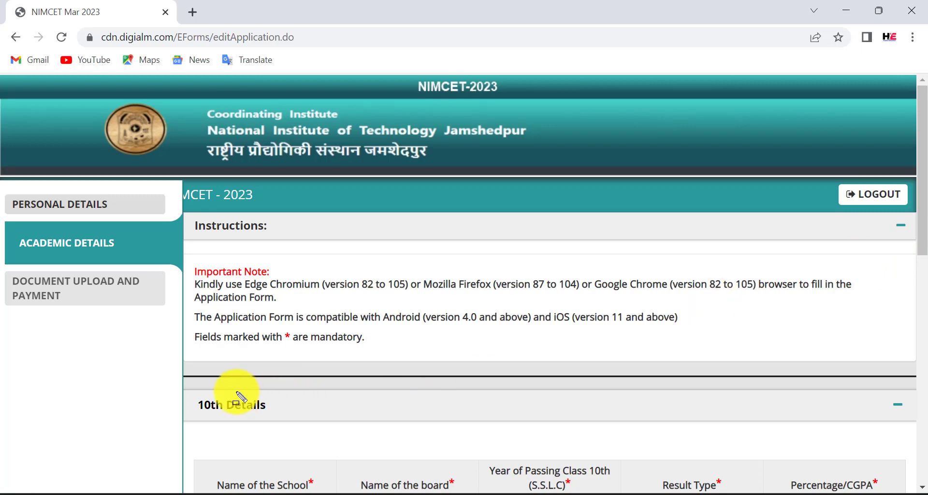
In the 10th details, set the year of passing to 2014 and the result type to Percentage.
left_click_drag(195, 400, 300, 420)
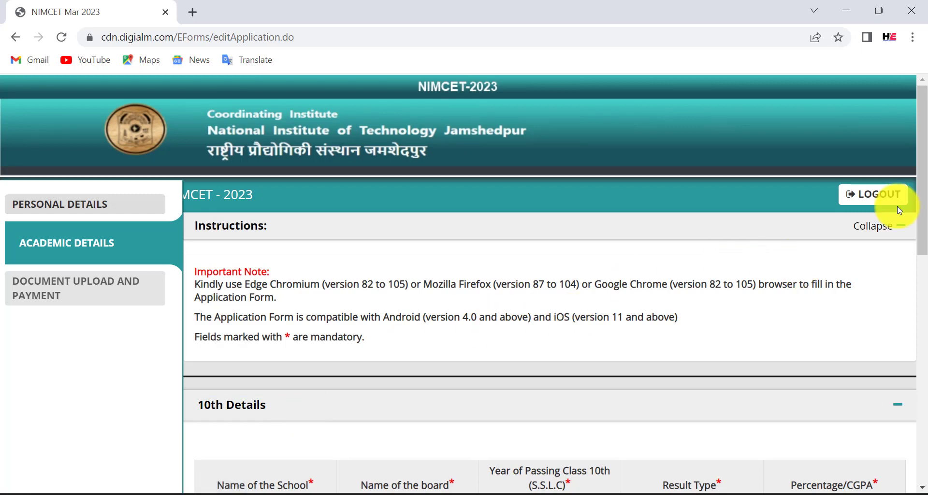
left_click_drag(918, 193, 925, 300)
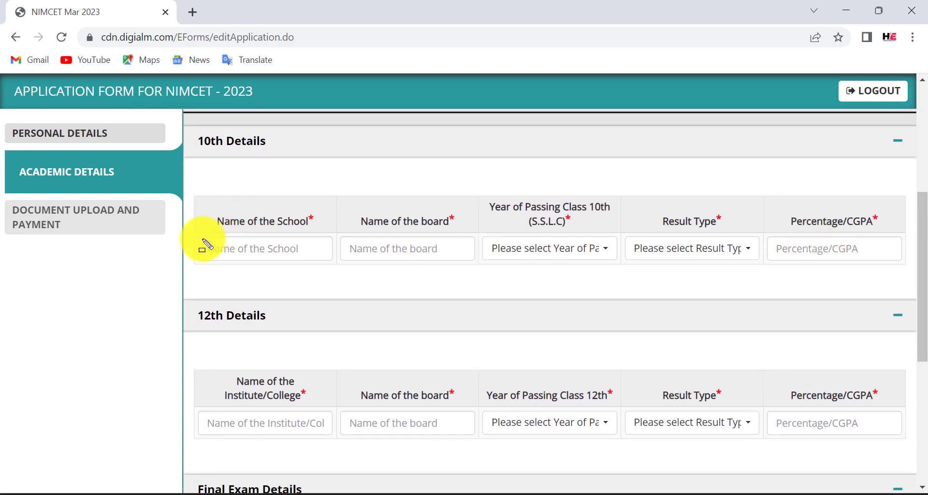
left_click_drag(201, 239, 313, 260)
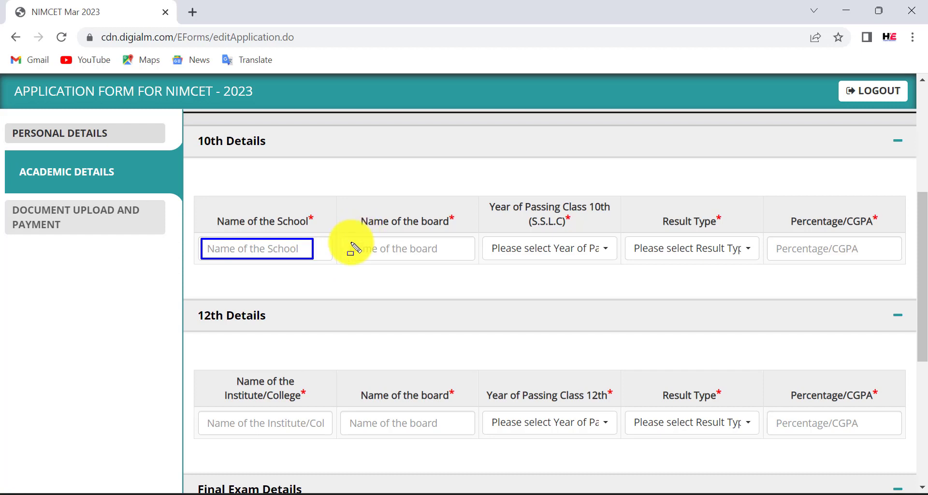
left_click_drag(344, 239, 446, 259)
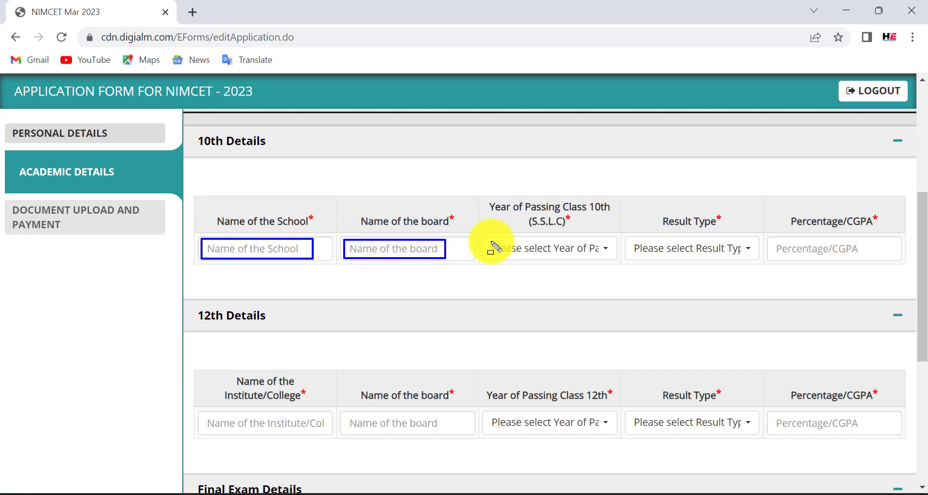
left_click(506, 249)
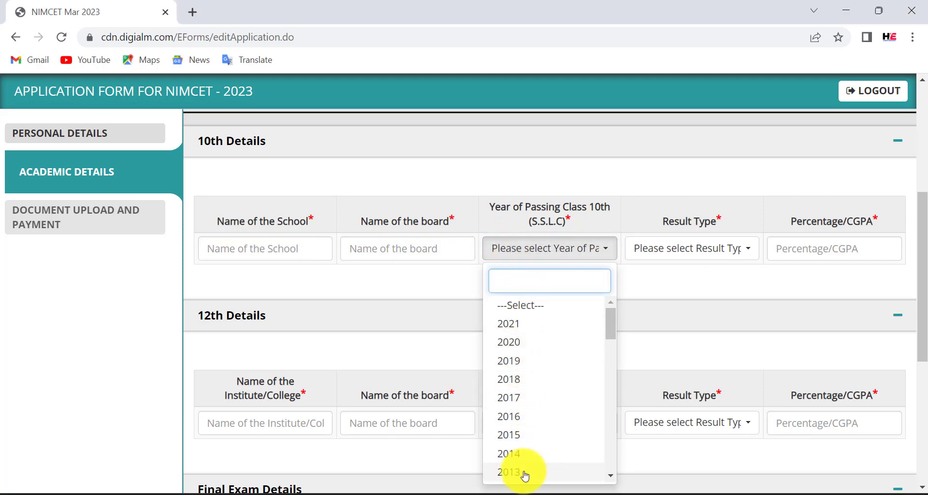
left_click(525, 453)
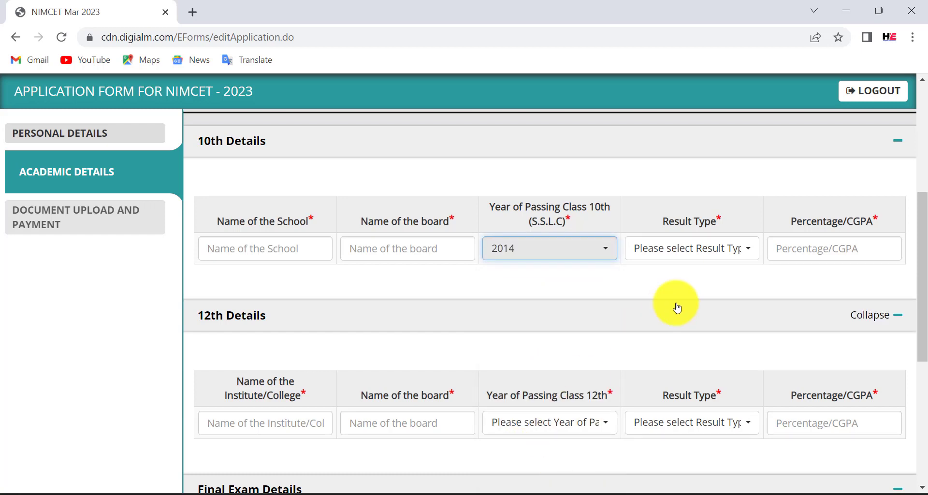
left_click(700, 254)
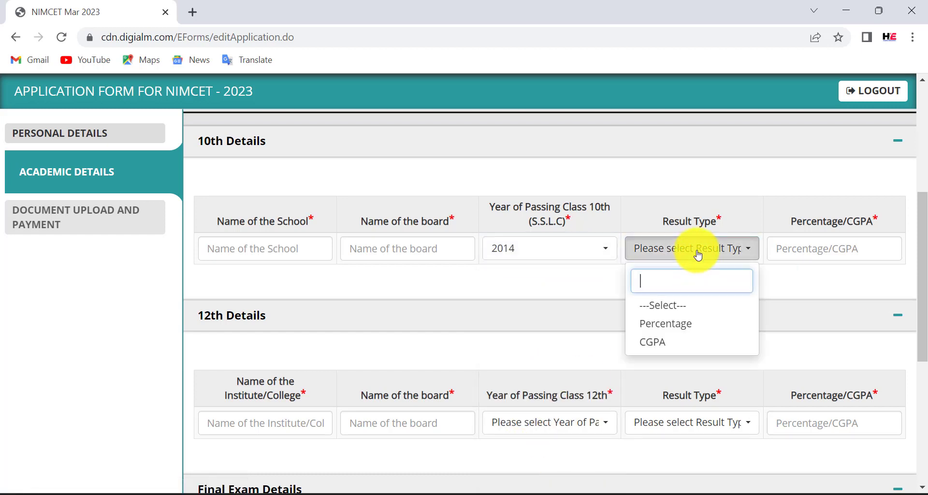
left_click(685, 325)
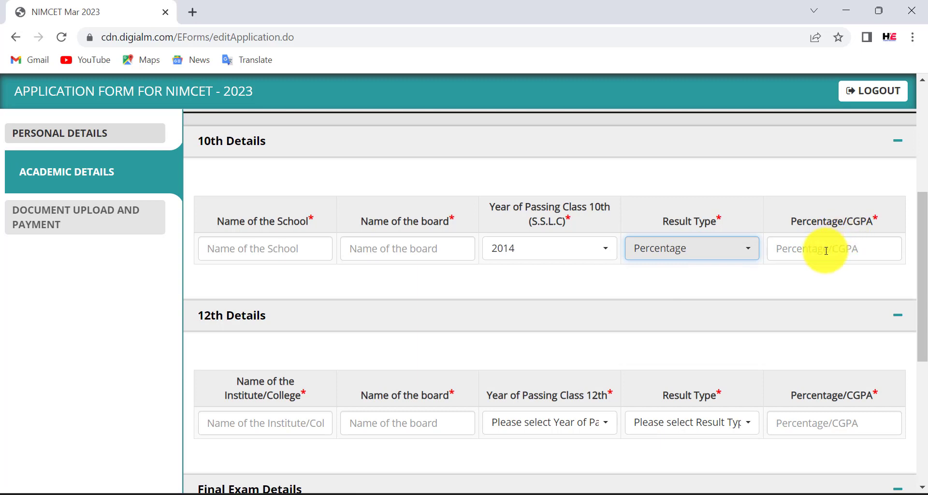
left_click_drag(775, 242, 869, 256)
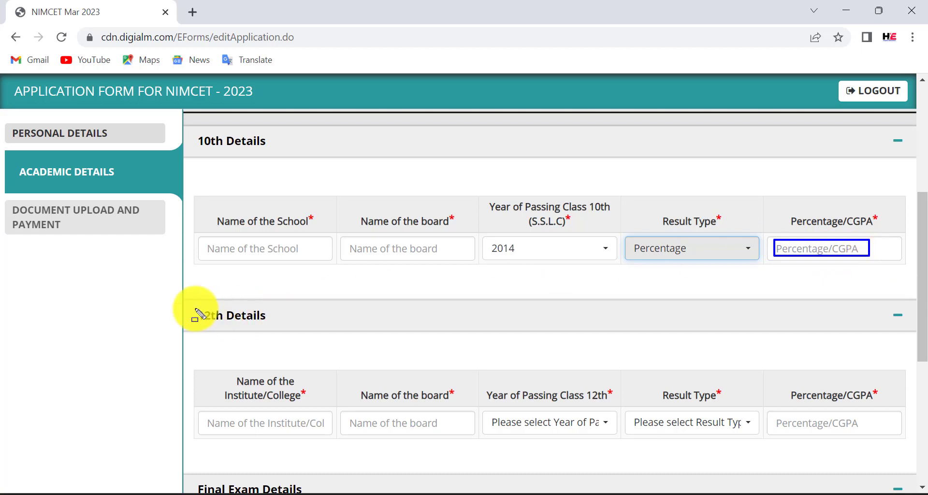
Review the 12th details fields: institute or college name, board name, year of passing, result type and percentage/CGPA.
left_click_drag(189, 308, 289, 326)
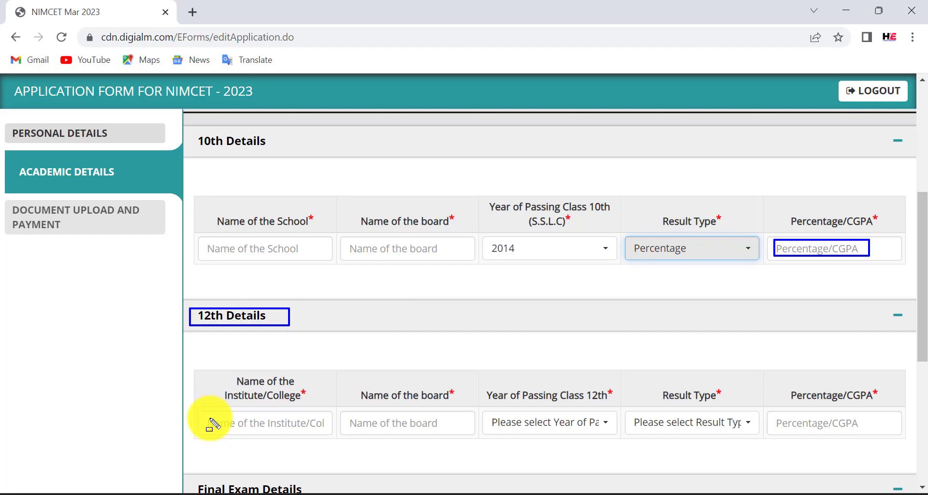
left_click_drag(204, 417, 285, 430)
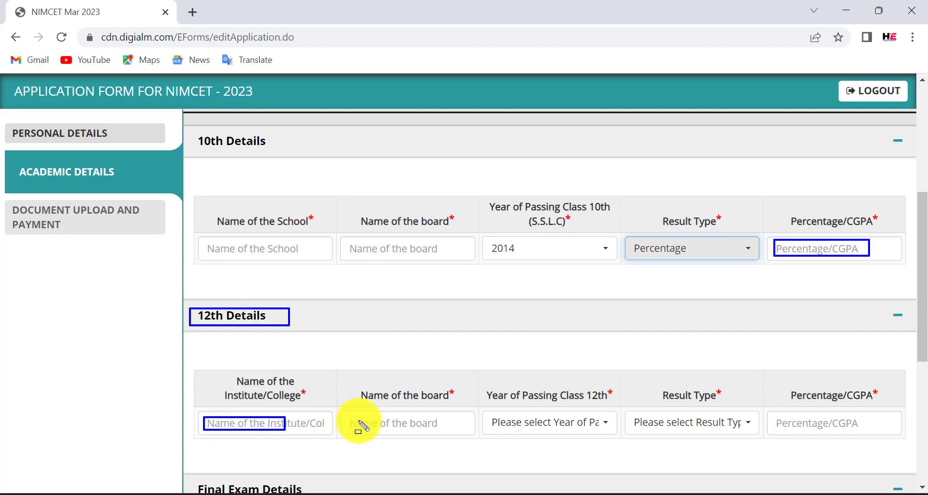
mouse_move(343, 416)
left_mouse_down()
mouse_move(440, 430)
mouse_move(572, 430)
left_mouse_up()
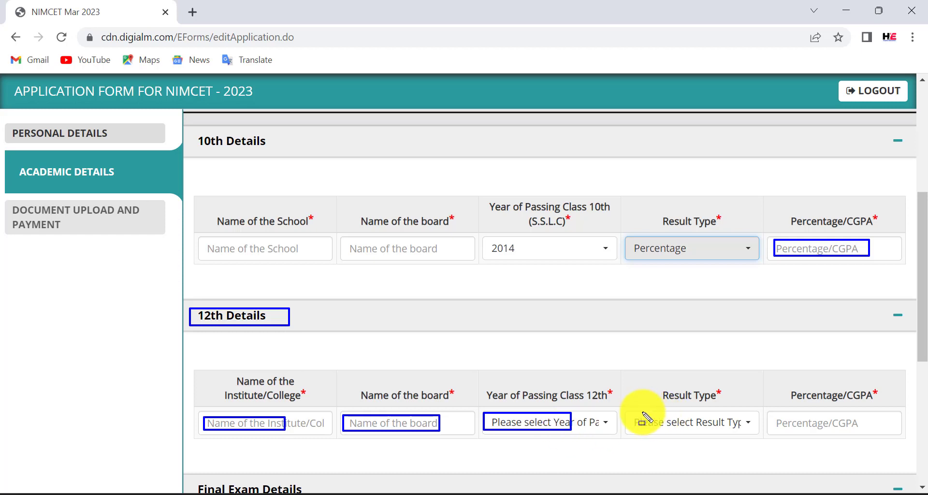
mouse_move(628, 415)
left_mouse_down()
mouse_move(704, 434)
mouse_move(747, 431)
left_mouse_up()
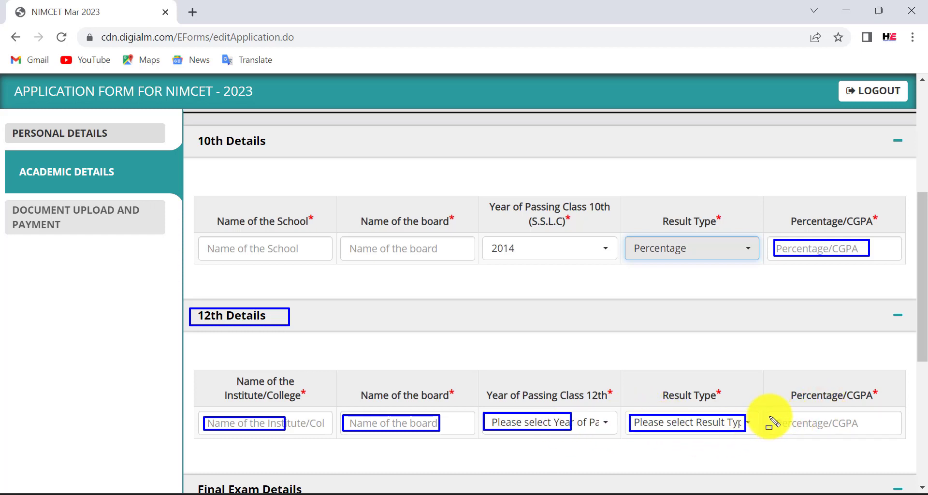
mouse_move(772, 412)
left_mouse_down()
mouse_move(846, 434)
mouse_move(840, 431)
left_mouse_up()
key("Escape")
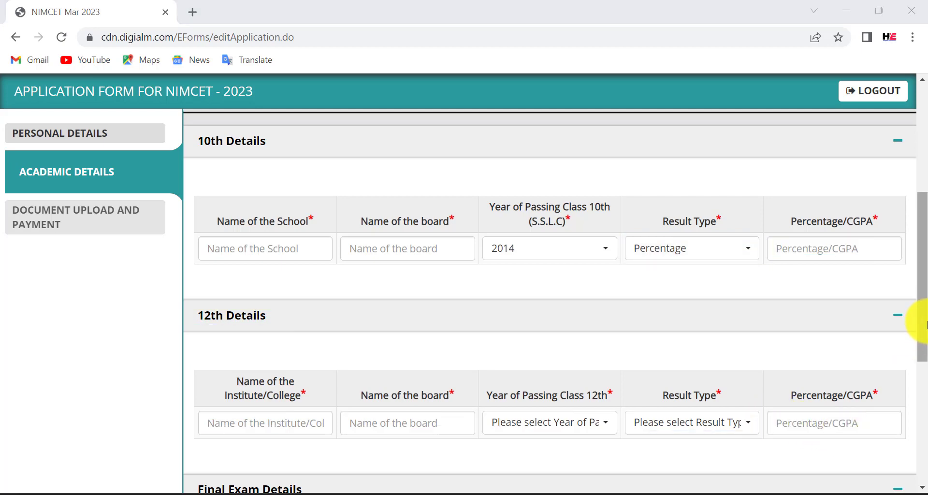
In the final exam details, answer Yes to the minimum 3-year UG program and Mathematics/Statistics subject questions.
scroll(923, 374, "down", 2)
left_click_drag(925, 374, 926, 449)
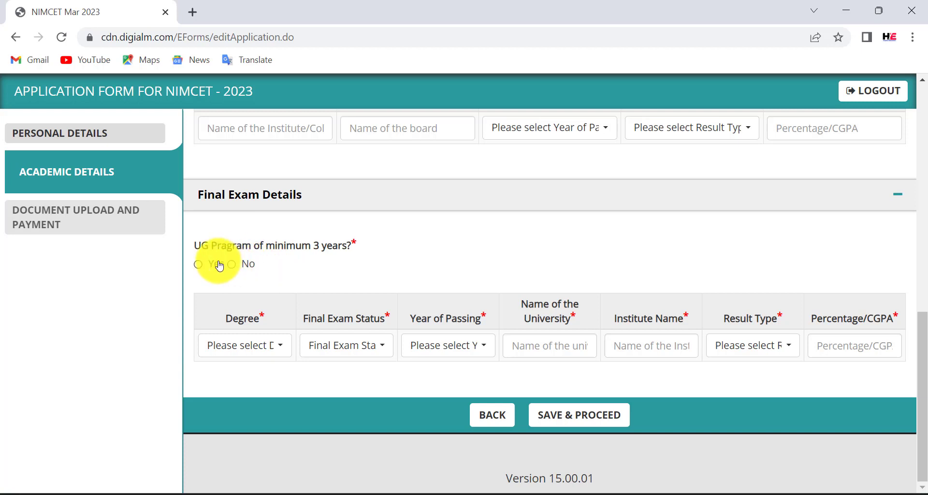
left_click(198, 265)
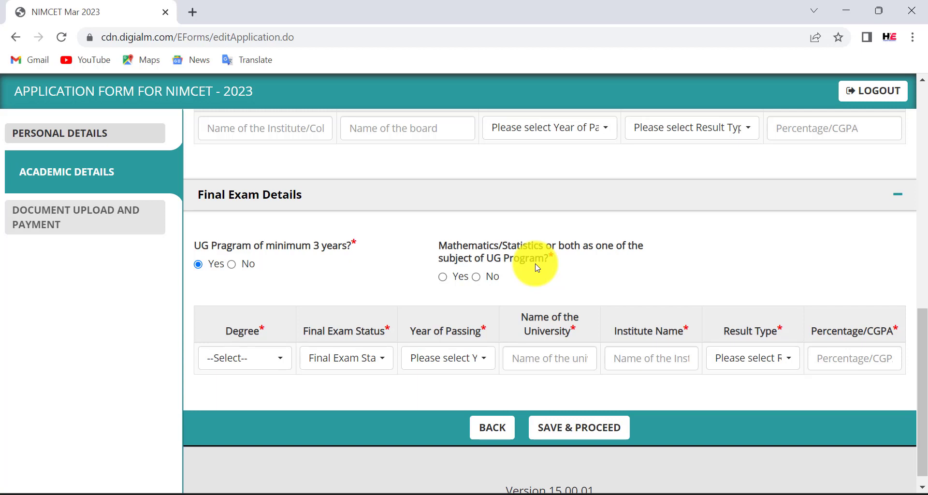
left_click(443, 277)
Look through the available degree options and choose BCA as the degree in the final exam details.
left_click(246, 364)
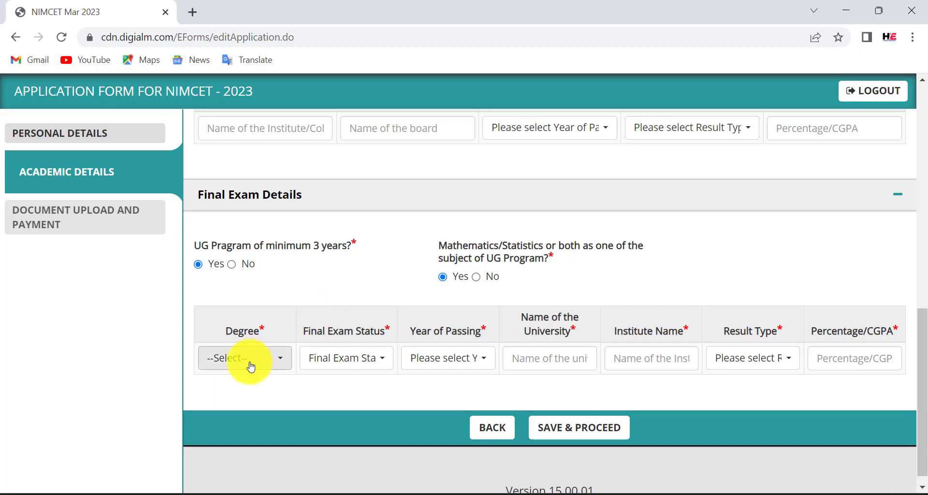
left_click(257, 365)
left_click(257, 365)
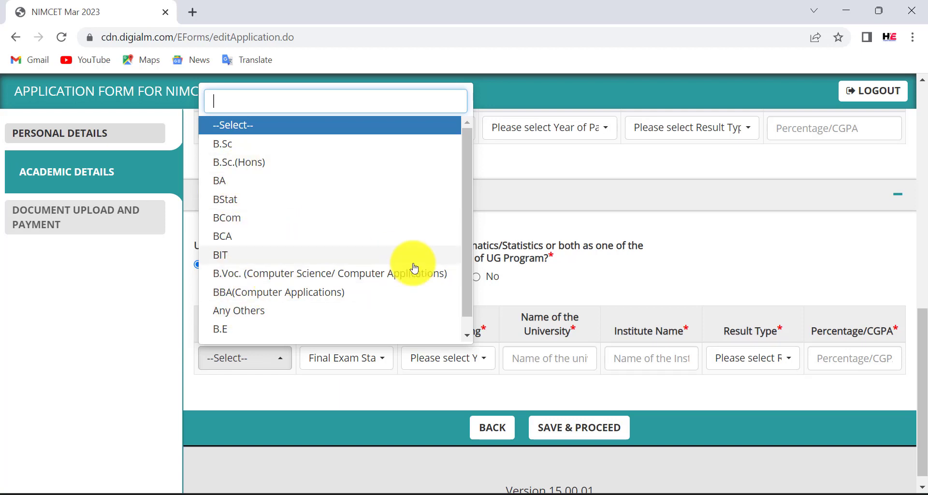
scroll(465, 273, "down", 1)
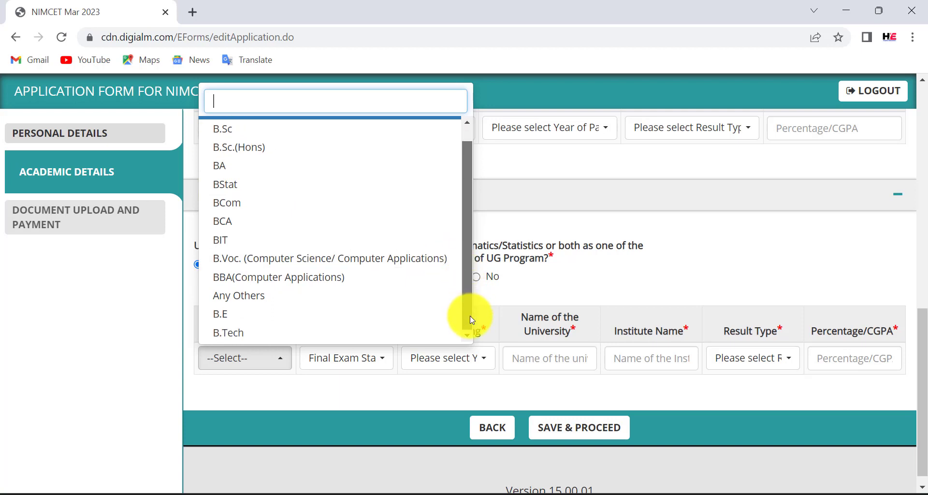
scroll(470, 315, "up", 1)
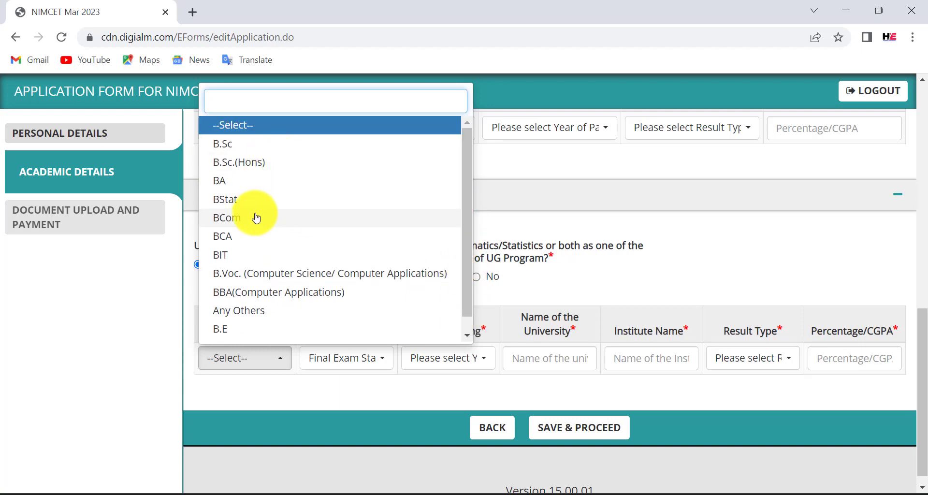
left_click(242, 237)
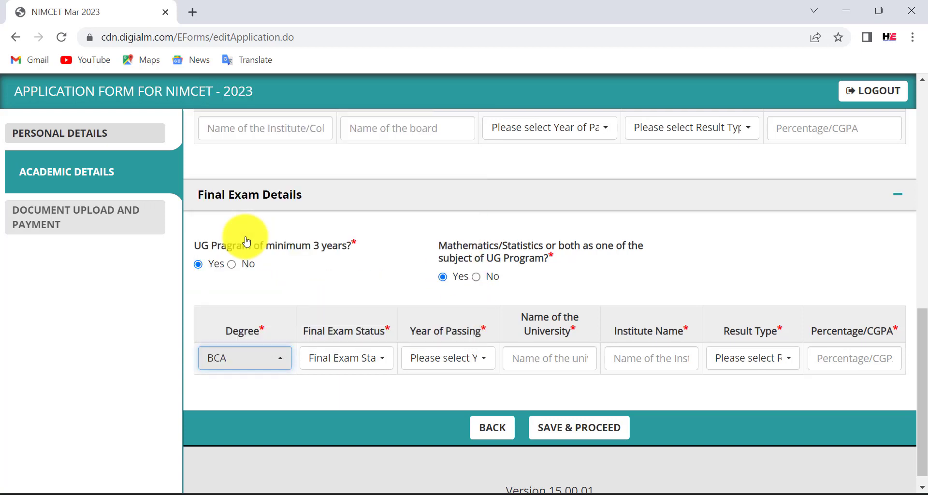
Set the final exam status to Appearing and check the year of passing, university and institute name fields.
left_click(359, 361)
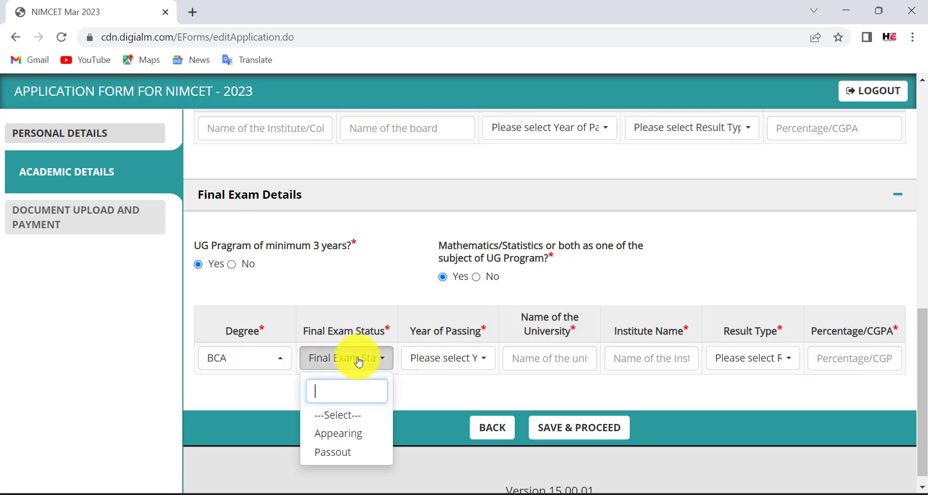
left_click(352, 434)
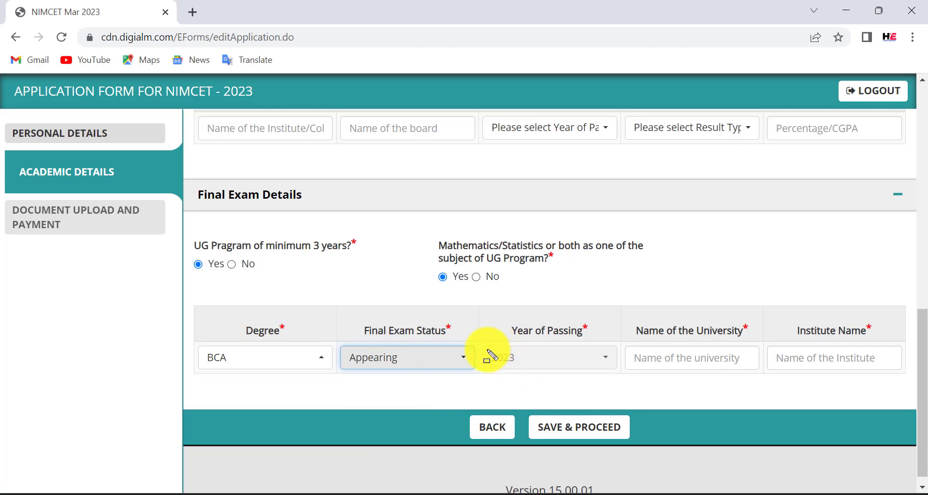
left_click_drag(481, 353, 871, 365)
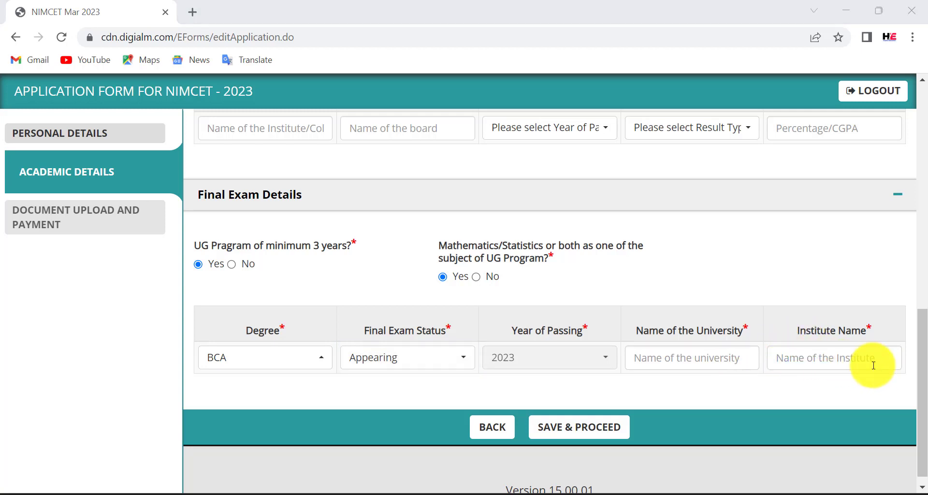
Set the final exam status to Passout and the year of passing to 2022.
left_click(468, 360)
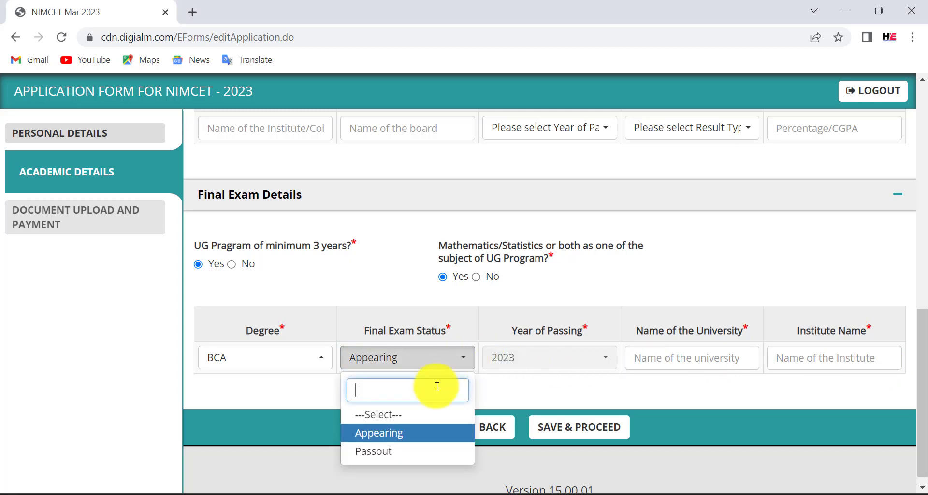
left_click(400, 449)
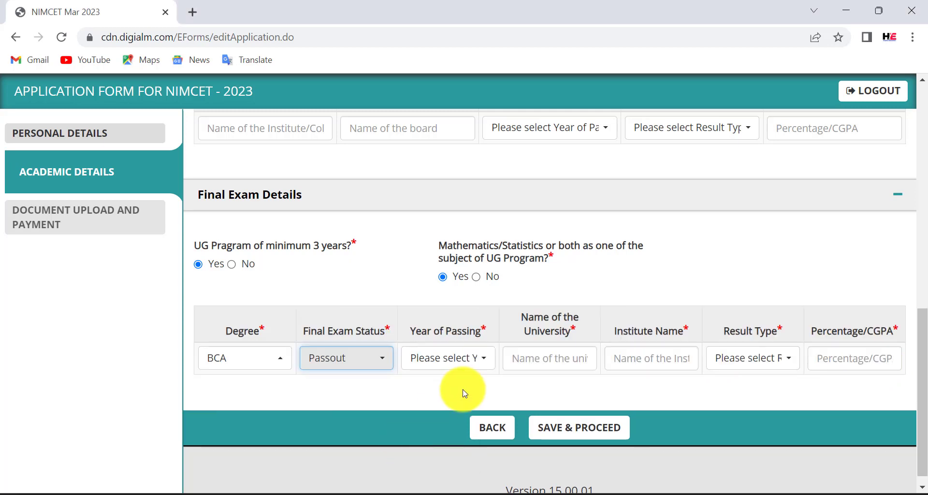
left_click(467, 363)
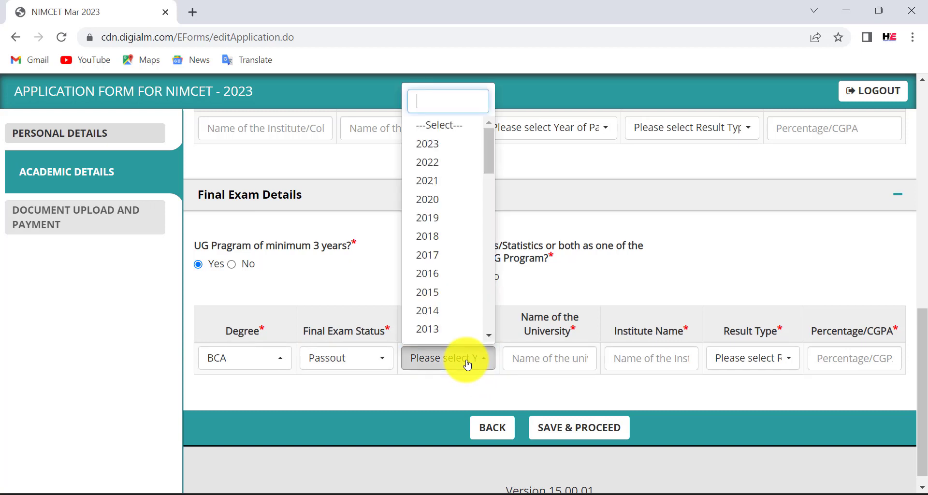
left_click(440, 167)
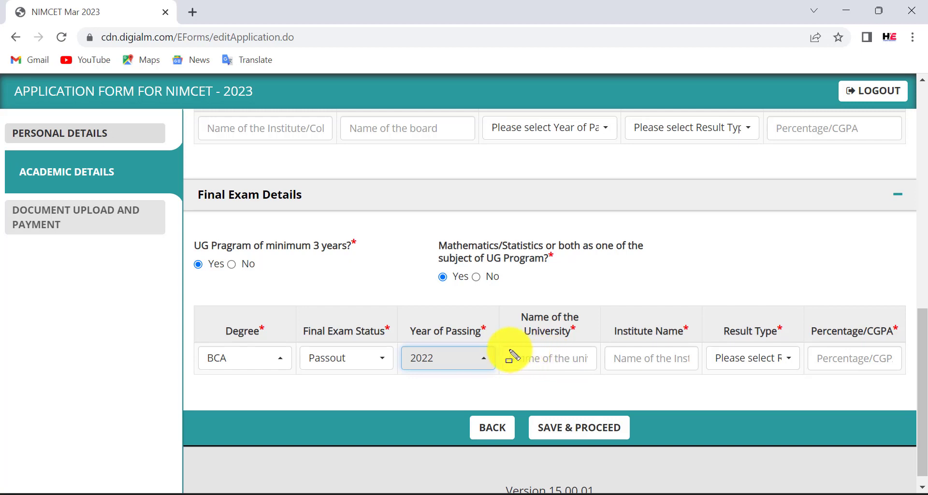
Set the final exam result type to Percentage, checking the university name, institute name and percentage/CGPA fields.
left_click(532, 358)
left_click(633, 359)
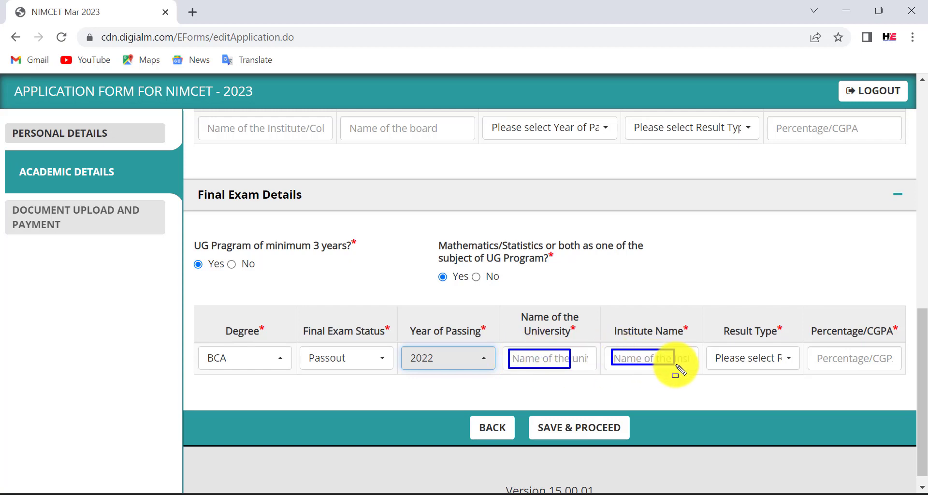
left_click(718, 358)
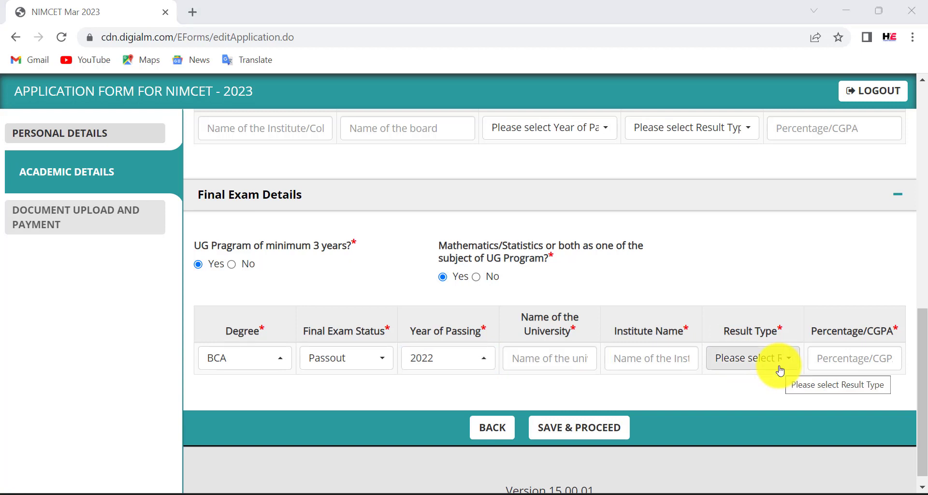
left_click(777, 367)
left_click(753, 435)
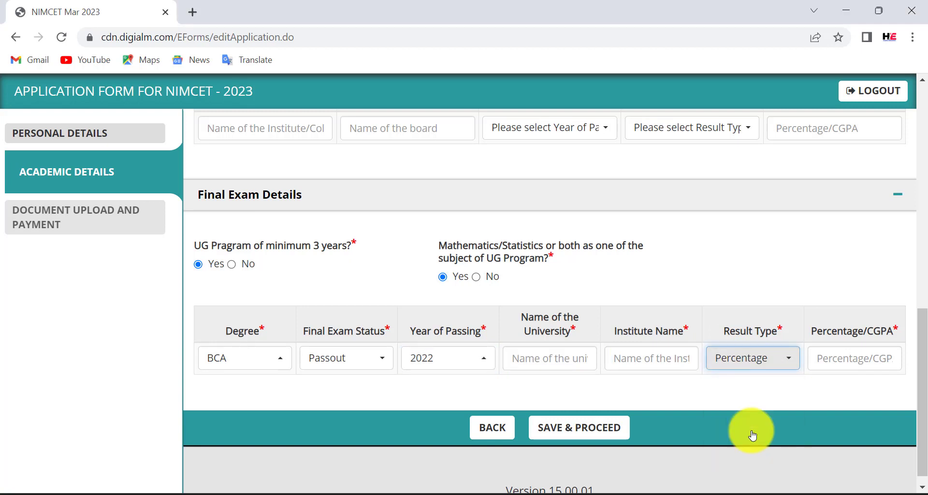
left_click(829, 357)
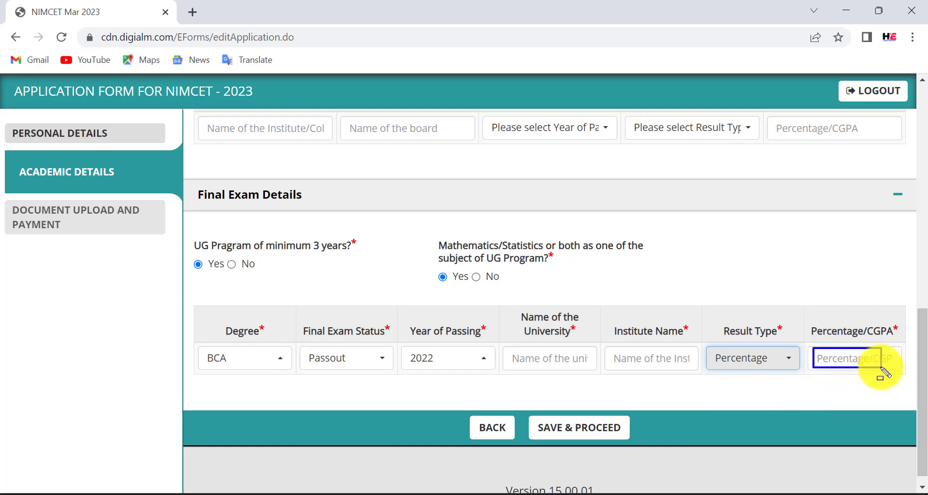
Switch the final exam status to Appearing and return it to Passout.
left_click(383, 358)
left_click(358, 434)
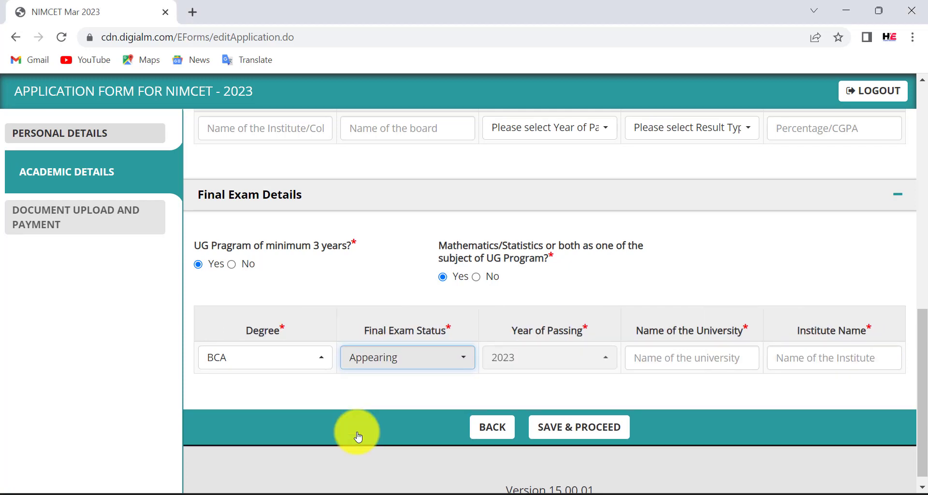
left_click(395, 367)
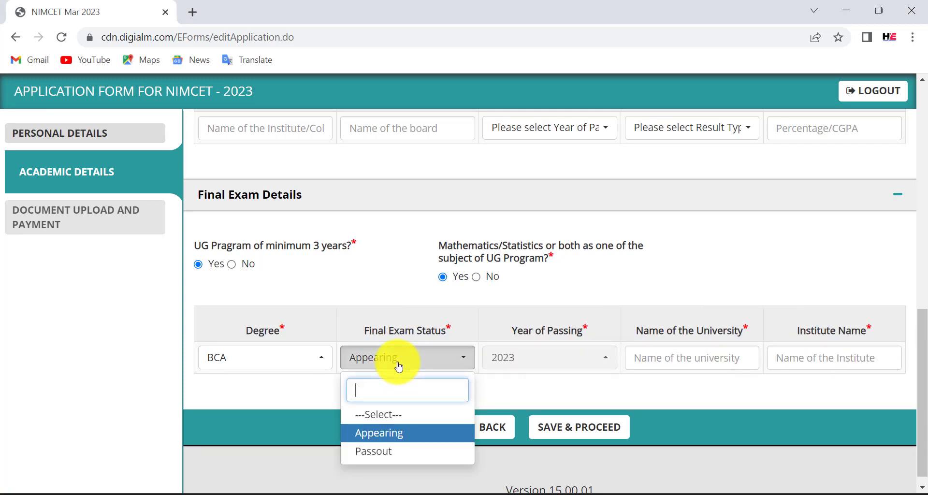
left_click(388, 455)
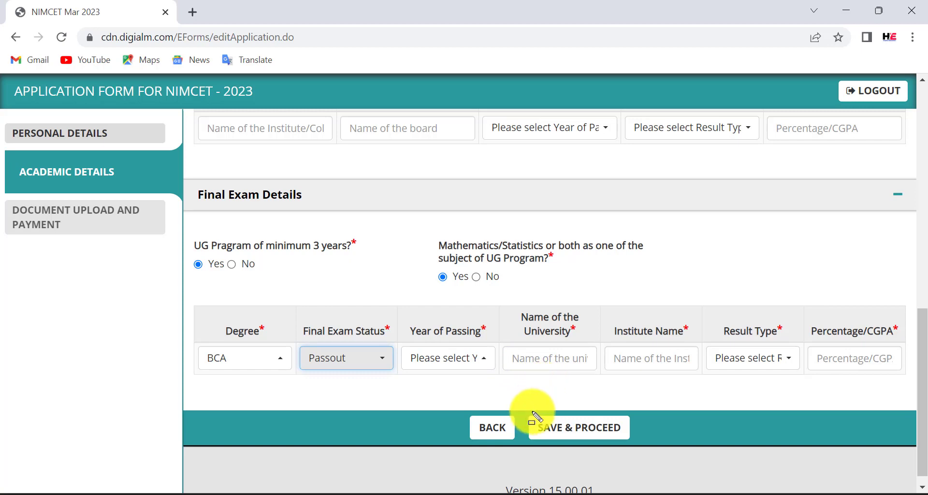
Save the academic details, proceed to document upload and payment, and go to the test city preferences.
left_click(612, 436)
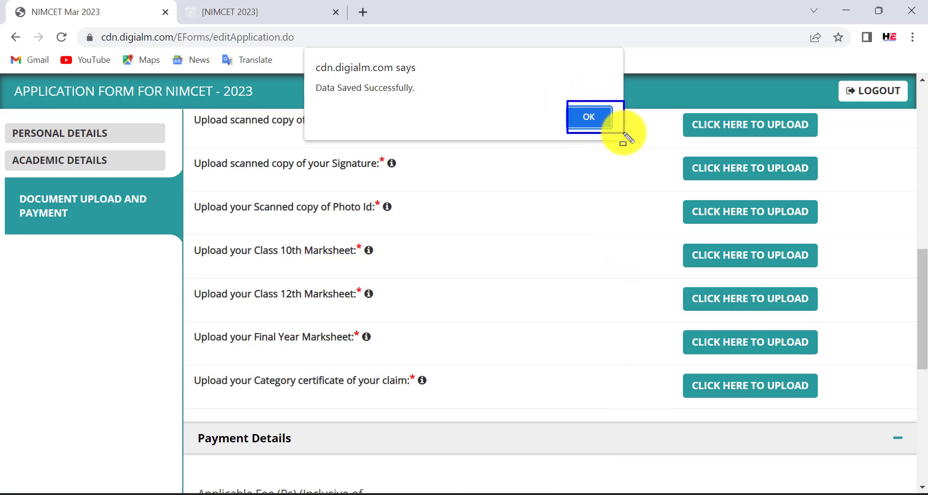
left_click(589, 120)
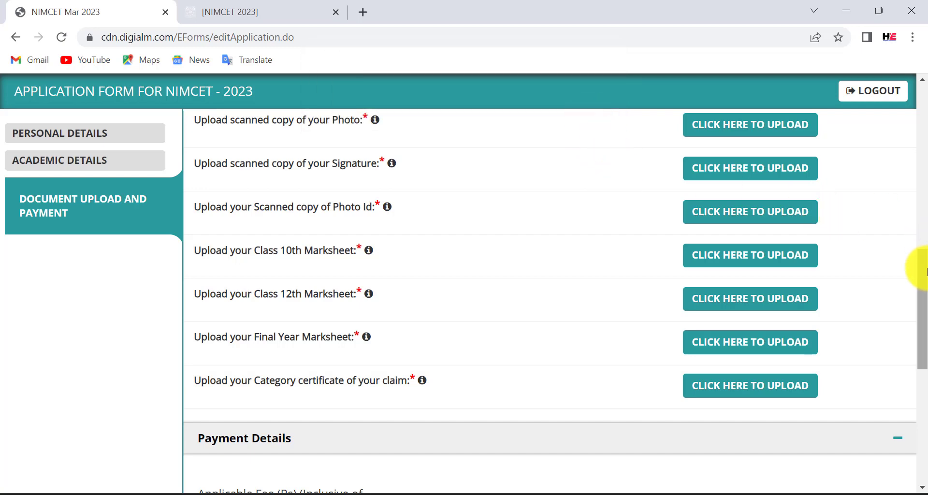
mouse_move(921, 265)
left_mouse_down()
mouse_move(924, 118)
mouse_move(925, 372)
mouse_move(914, 118)
mouse_move(913, 187)
left_mouse_up()
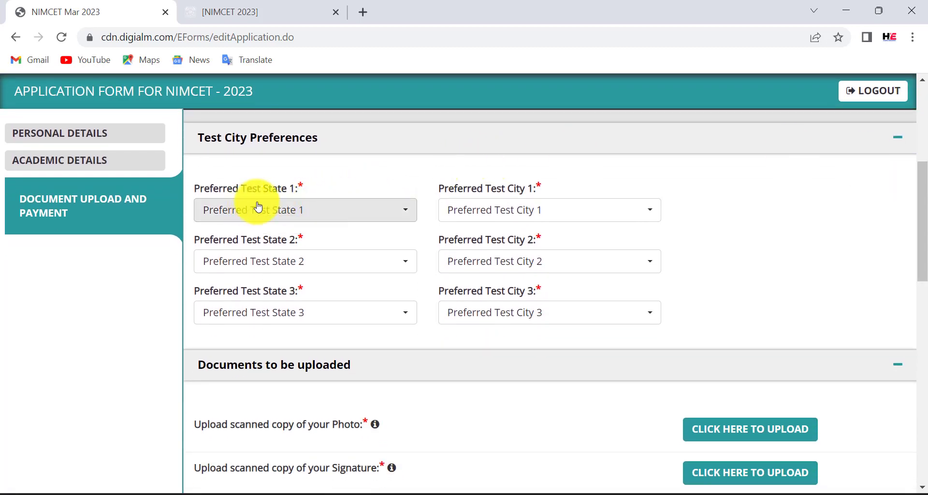
Set the first test preference to the state BIHAR and the city MUZAFFARPUR.
left_click(306, 219)
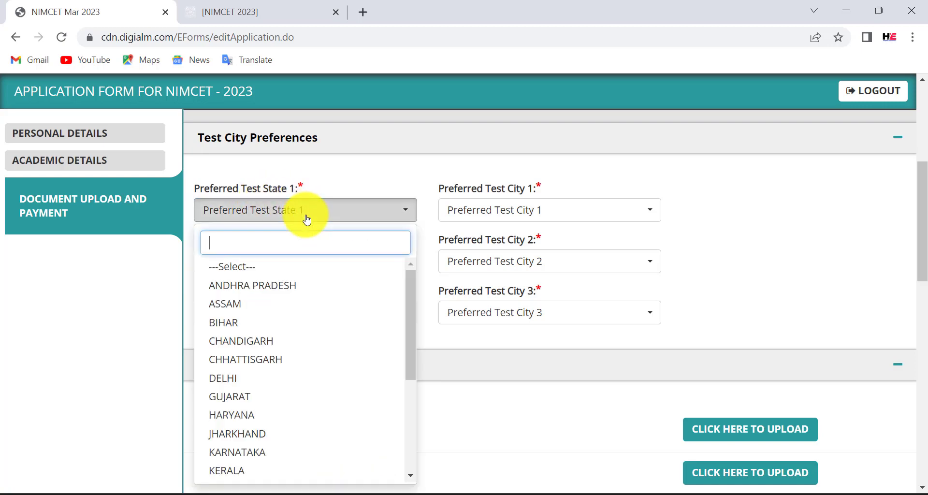
left_click(263, 323)
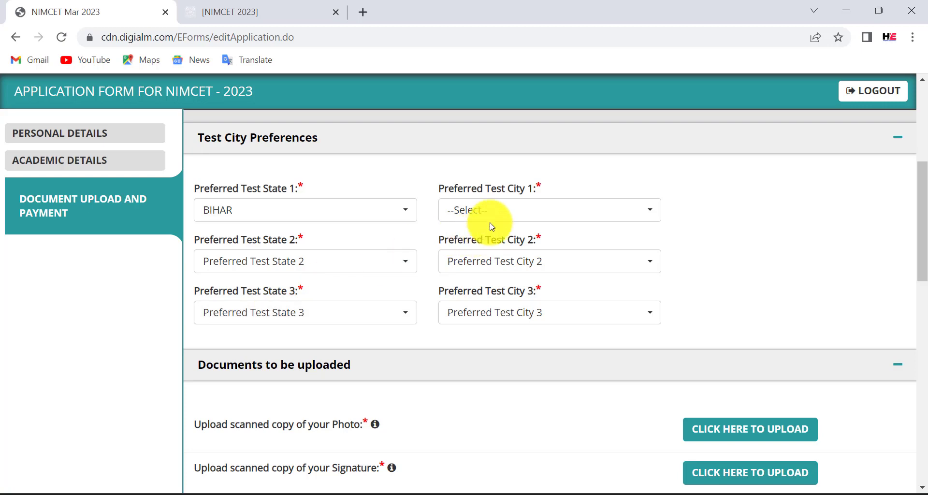
left_click(500, 216)
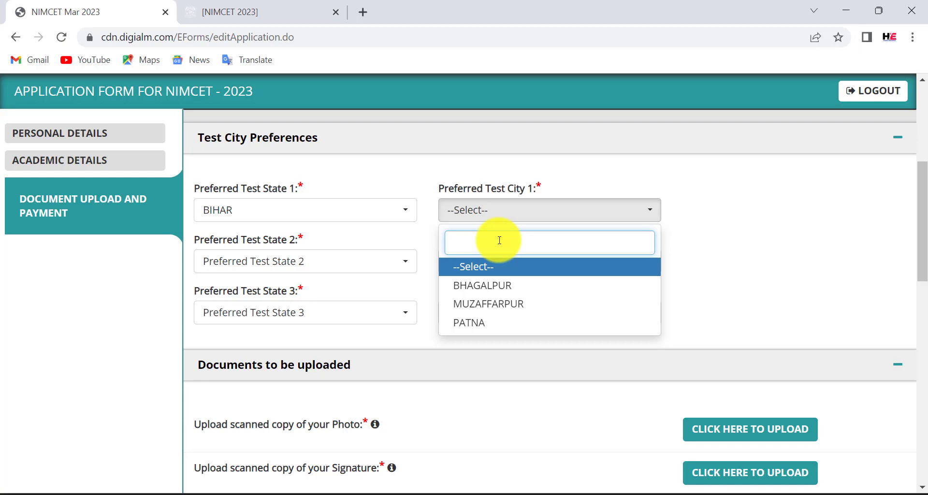
left_click(497, 305)
Set the second test preference to the state BIHAR and the city BHAGALPUR.
left_click(362, 260)
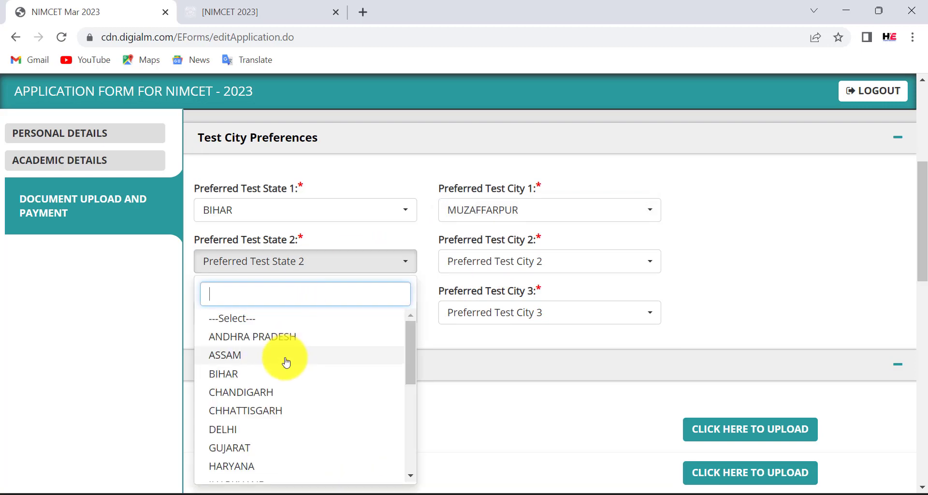
left_click(270, 375)
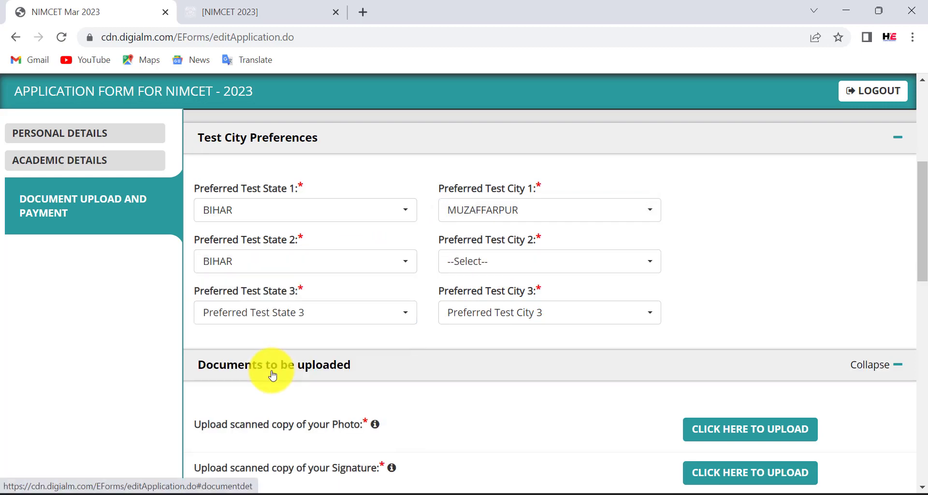
left_click(499, 267)
left_click(498, 337)
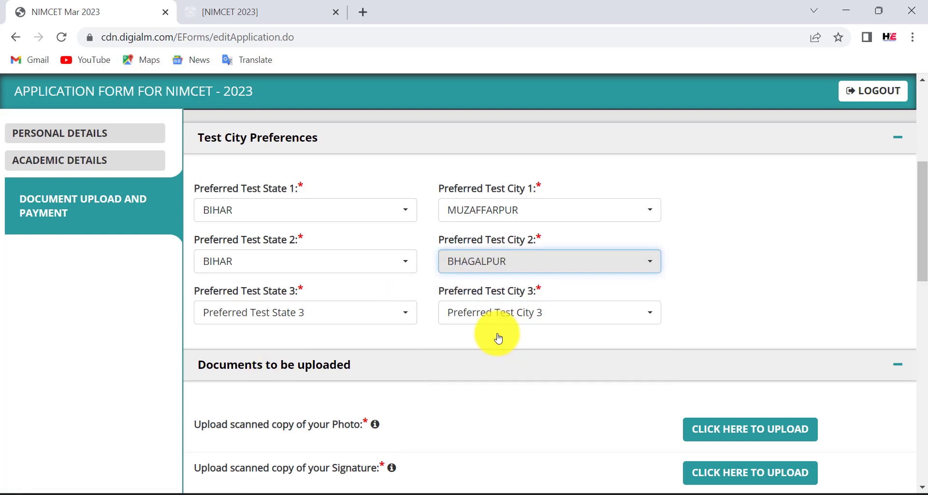
Set the third test preference to the state BIHAR and the city PATNA.
left_click(405, 324)
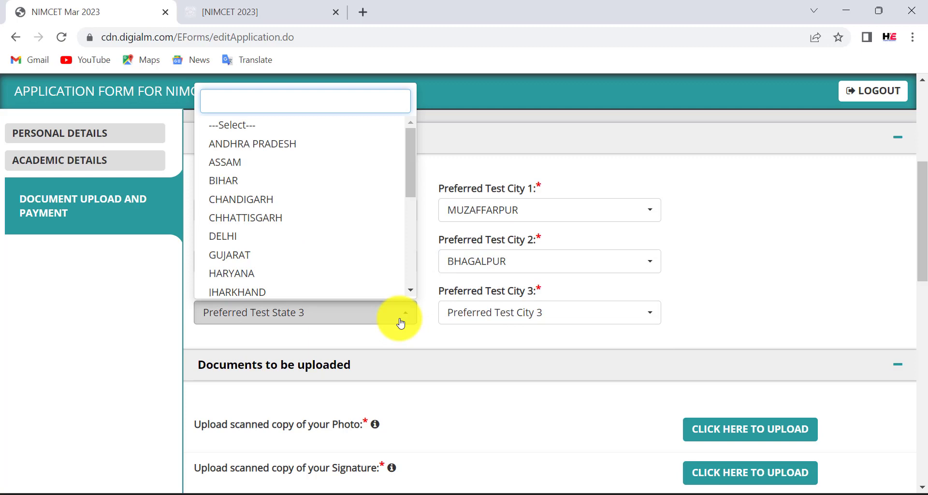
left_click(280, 188)
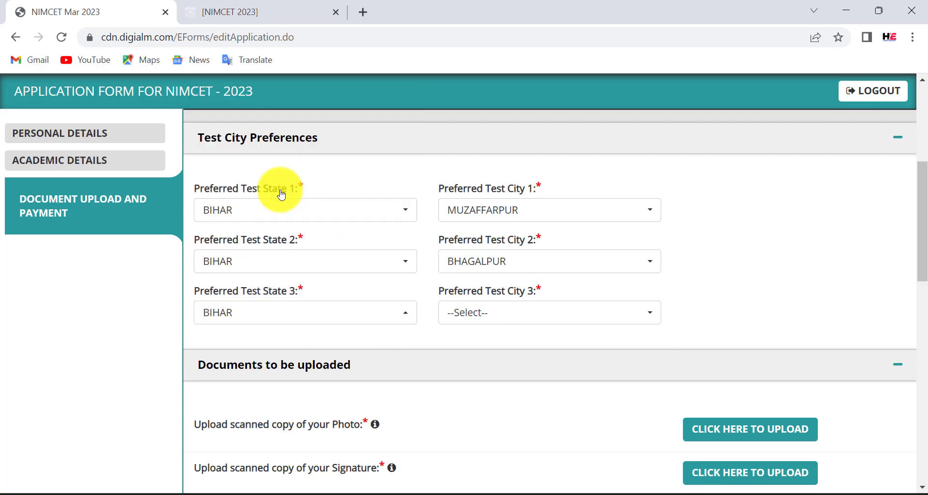
left_click(466, 317)
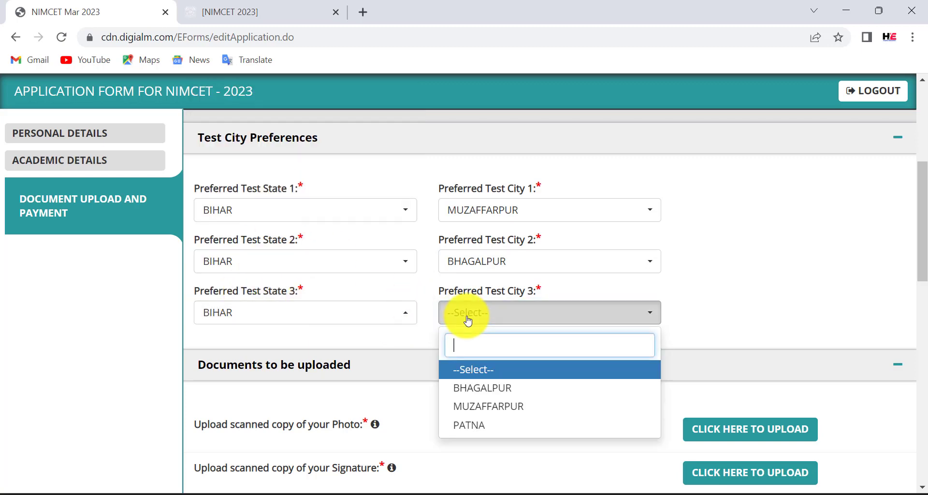
left_click(469, 428)
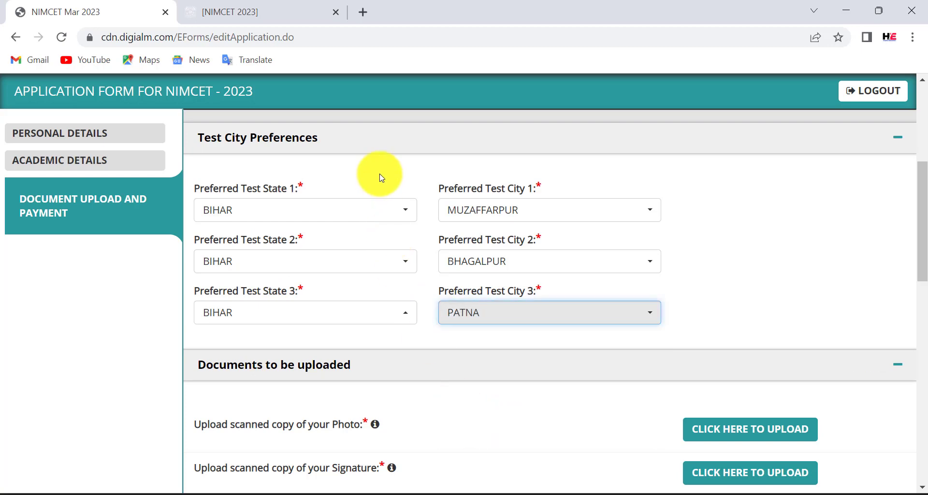
mouse_move(200, 201)
left_mouse_down()
mouse_move(238, 219)
mouse_move(279, 215)
mouse_move(280, 225)
left_mouse_up()
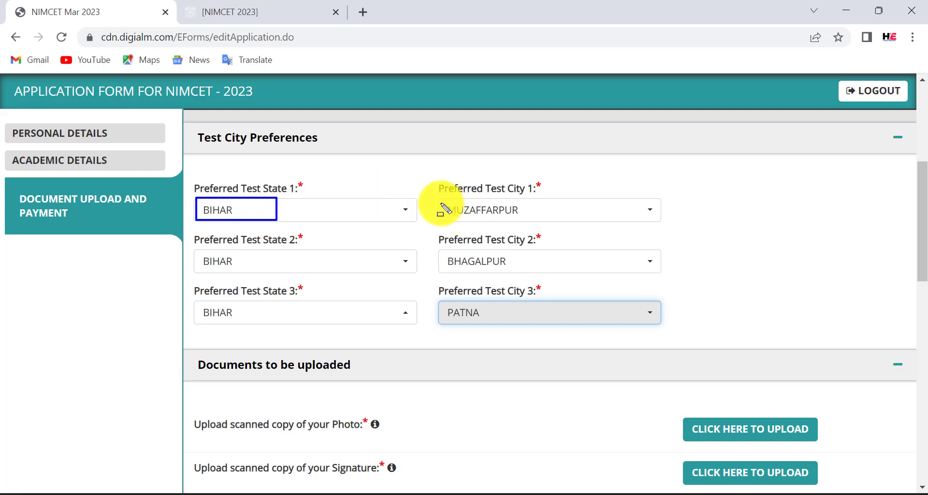
mouse_move(441, 203)
left_mouse_down()
mouse_move(564, 219)
mouse_move(665, 339)
left_mouse_up()
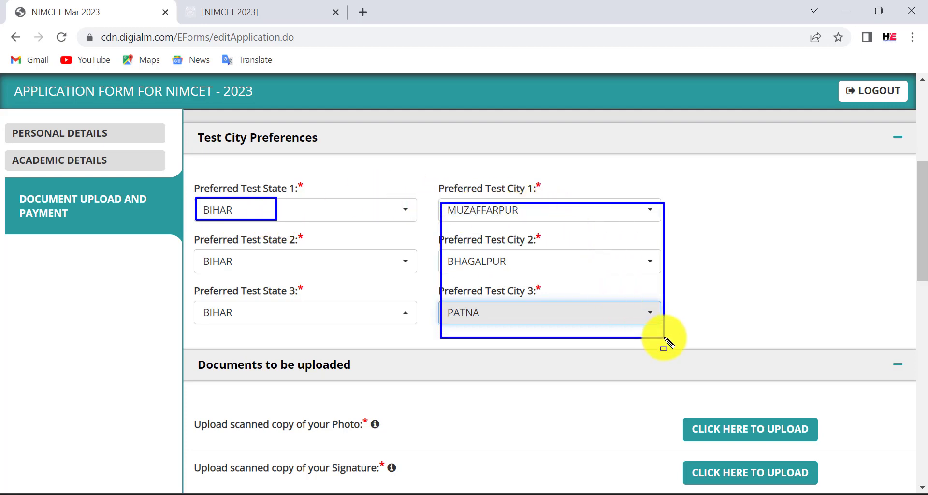
left_click_drag(191, 200, 384, 268)
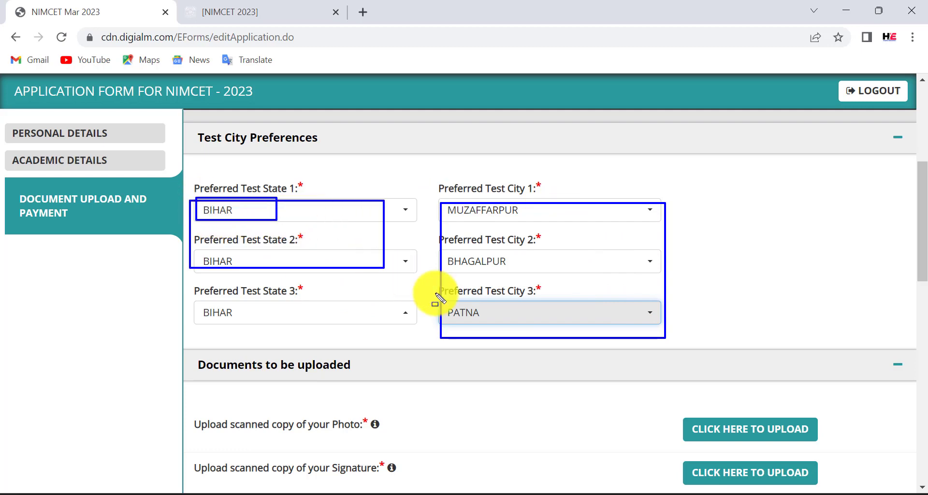
left_click_drag(437, 294, 692, 322)
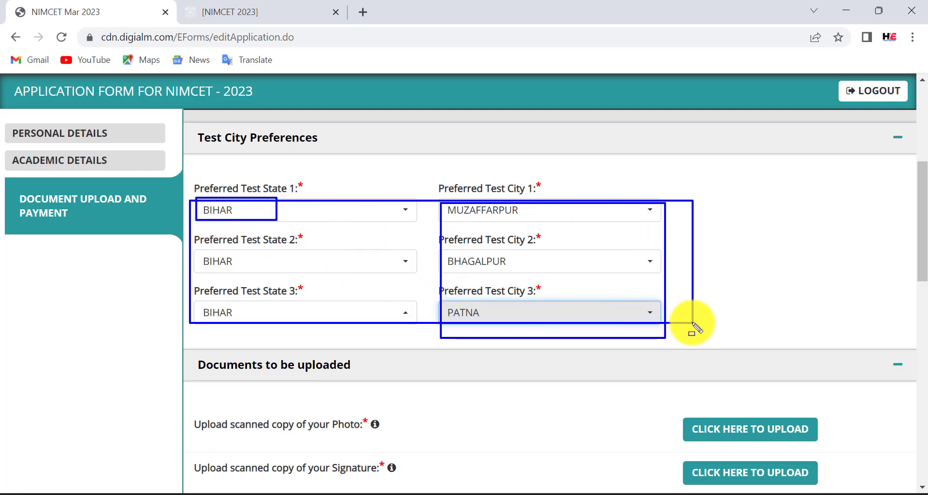
Upload the applicant's photo image from the Desktop as the scanned copy of the photo and close the upload dialog.
left_click_drag(921, 250, 920, 320)
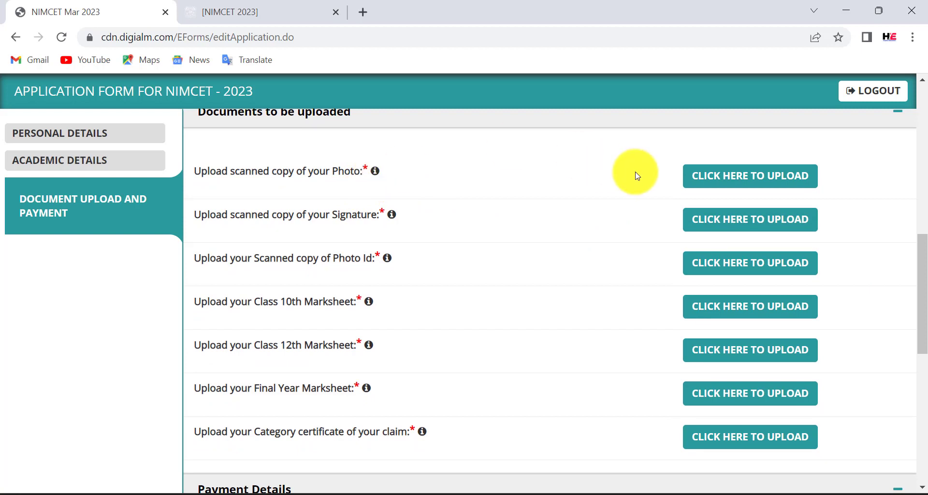
left_click(749, 184)
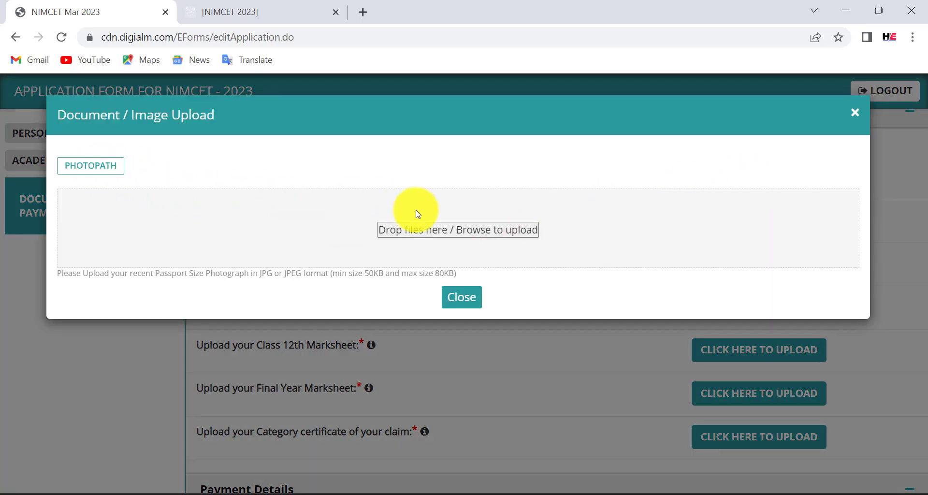
left_click(437, 230)
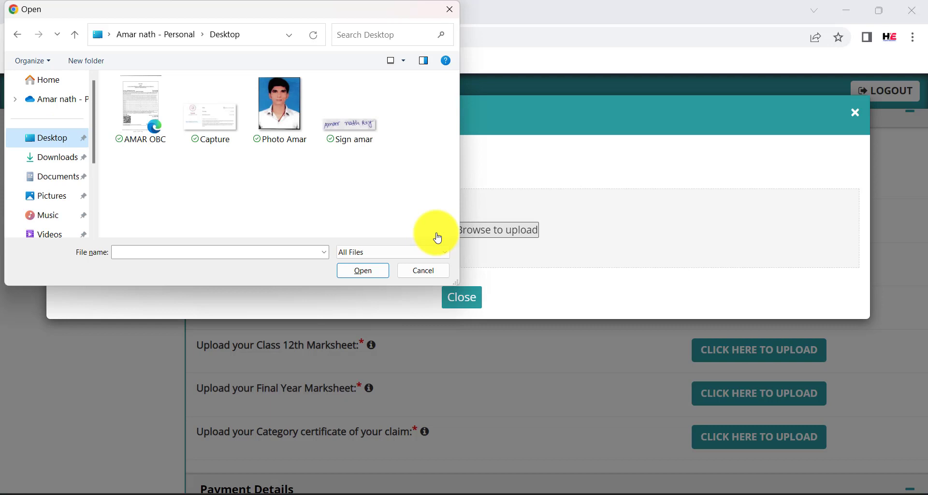
left_click(291, 121)
left_click(359, 272)
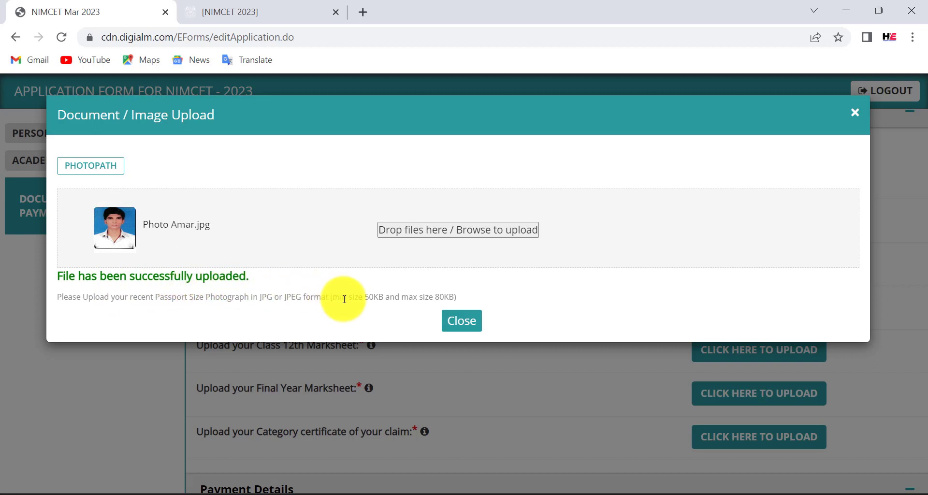
left_click_drag(361, 289, 469, 305)
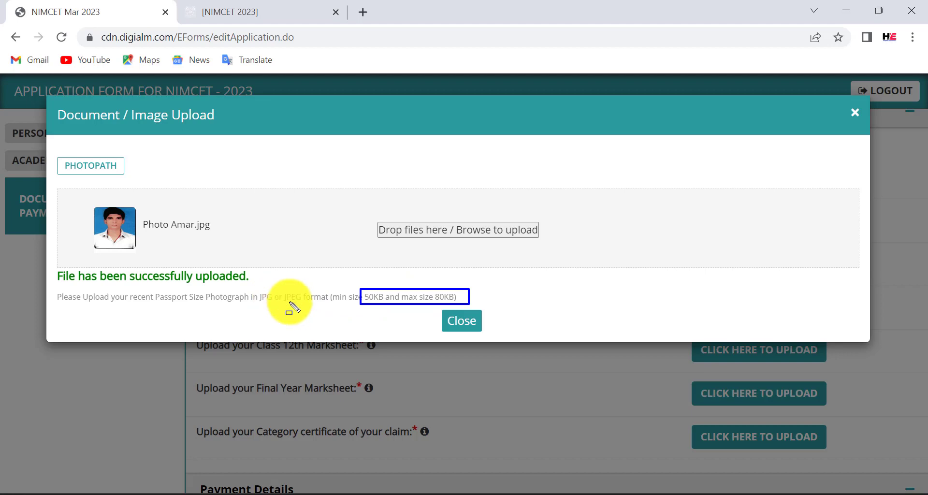
left_click(459, 321)
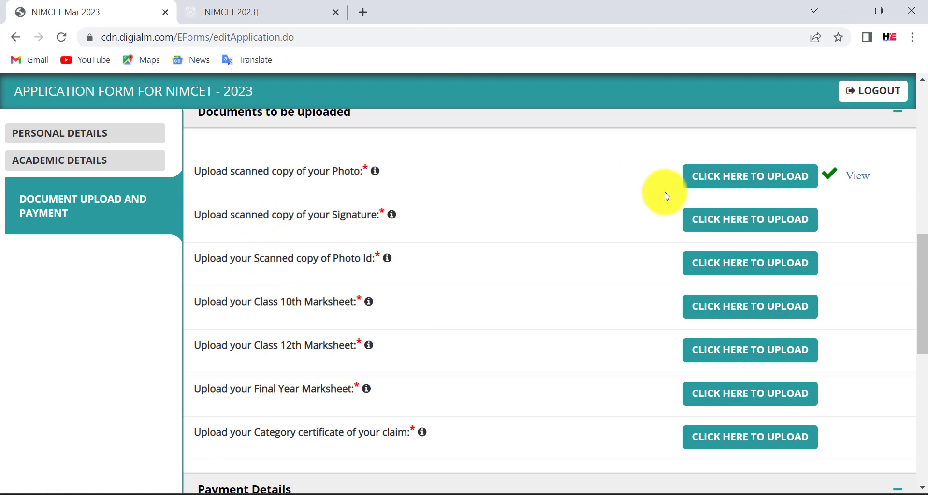
left_click_drag(818, 163, 836, 184)
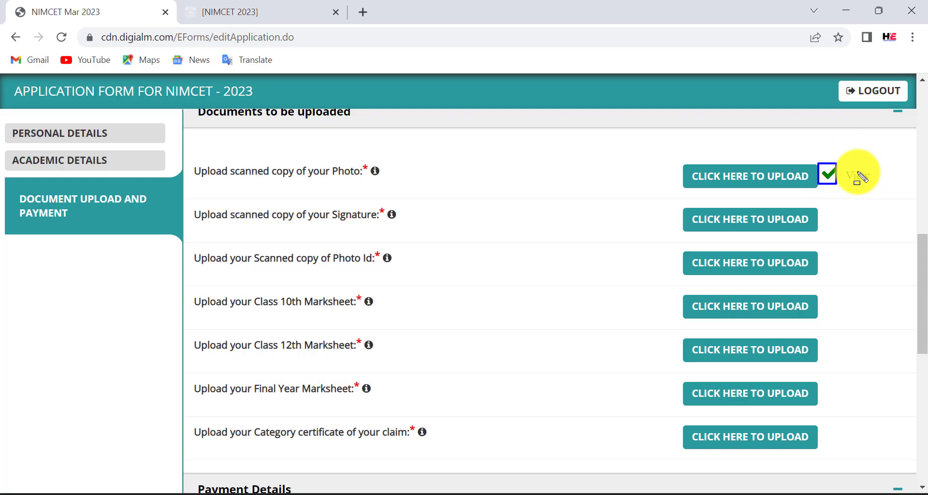
left_click_drag(844, 166, 885, 188)
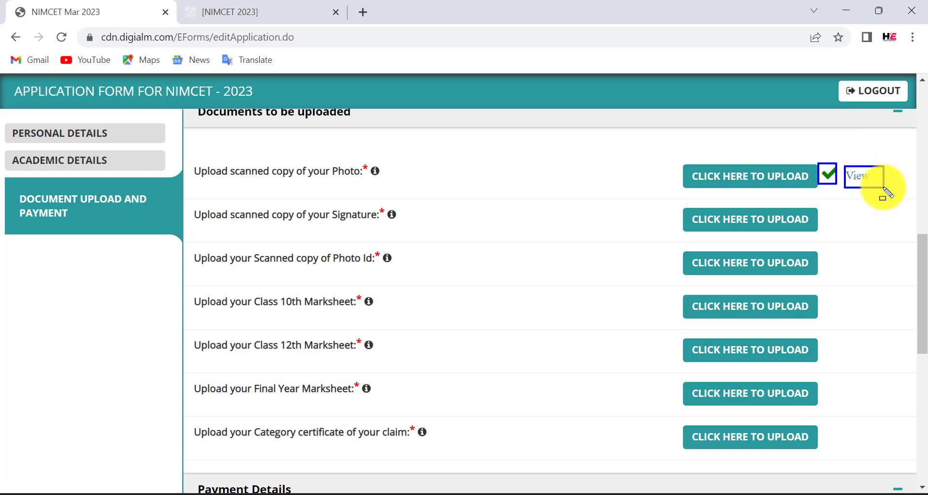
key("Escape")
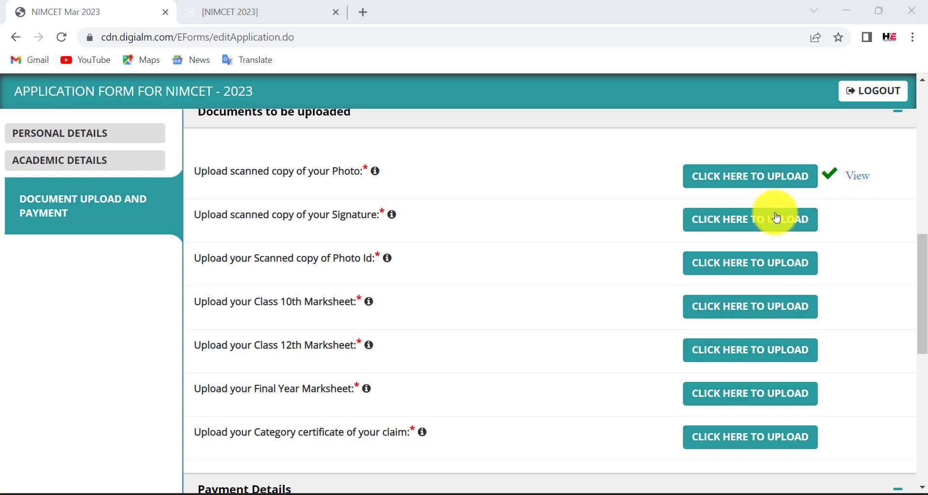
Upload the applicant's signature image from the Desktop as the scanned copy of the signature and close the upload dialog.
left_click(752, 220)
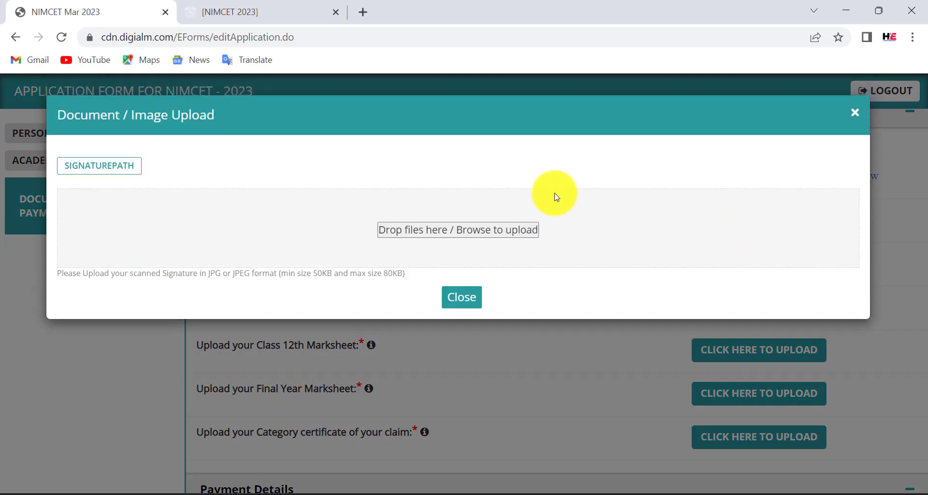
left_click(487, 228)
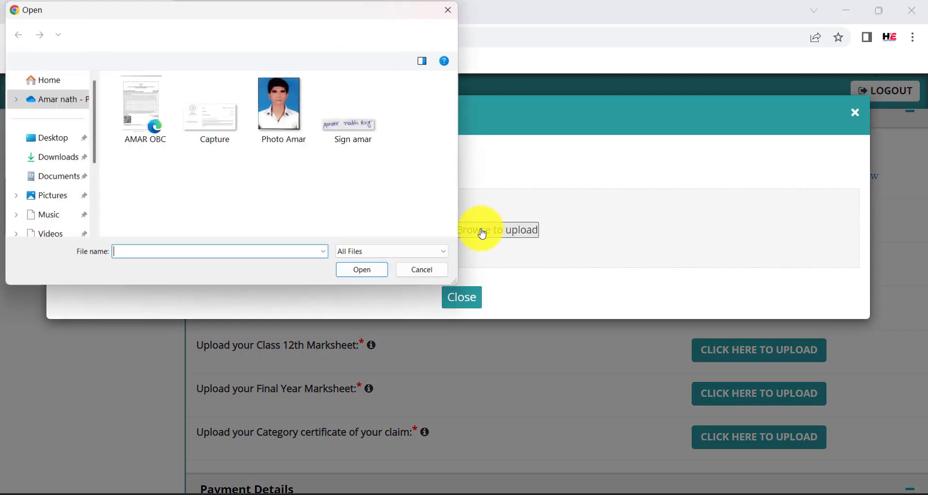
left_click(367, 141)
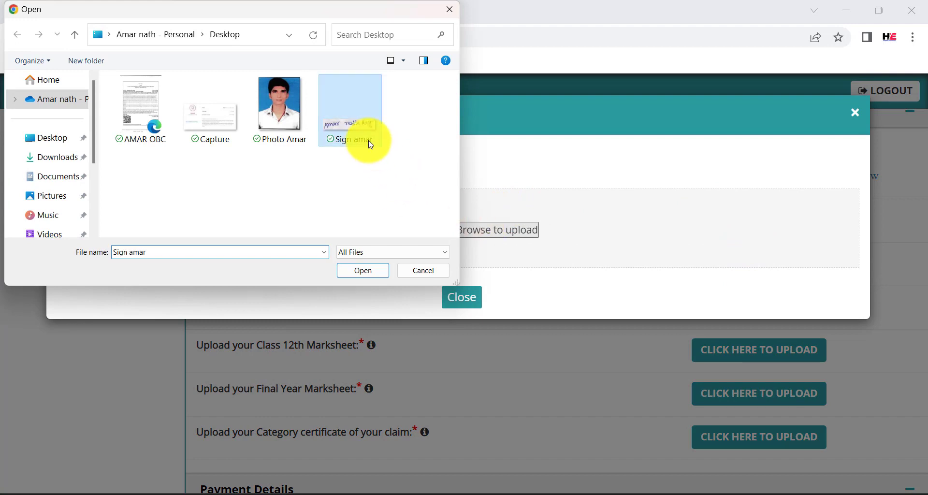
left_click(363, 271)
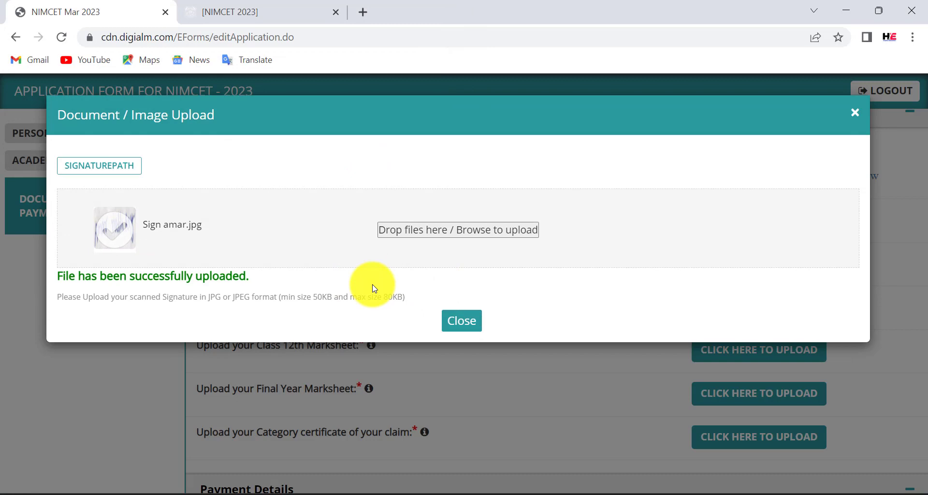
left_click(452, 322)
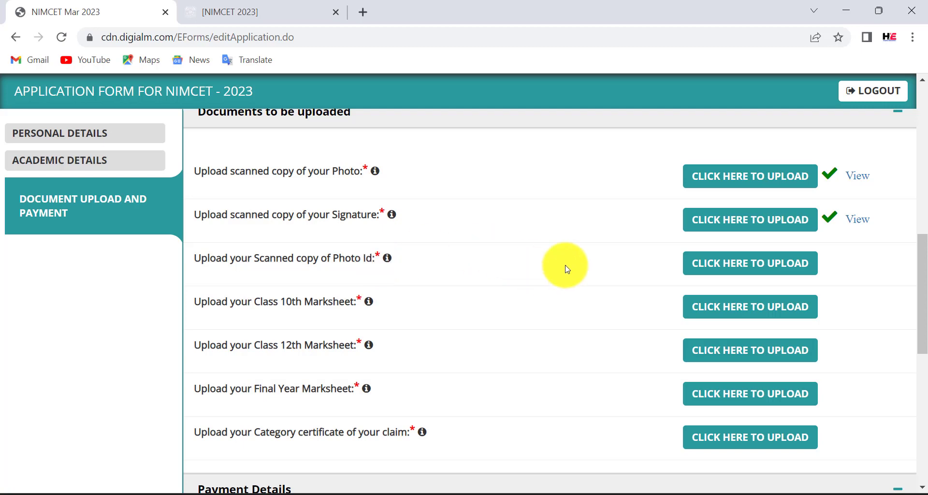
Check the photo ID hint and file requirements, and upload the scanned copy of the photo ID.
left_click(734, 265)
mouse_move(387, 261)
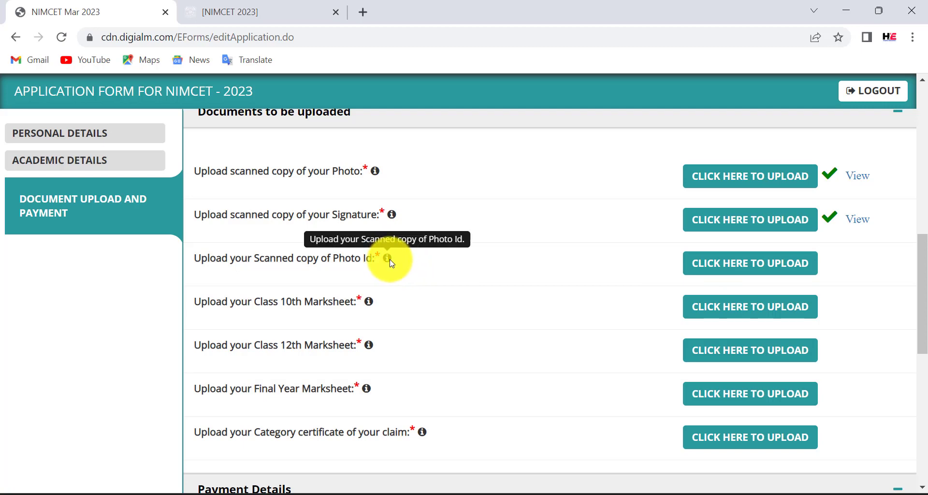
left_click(747, 266)
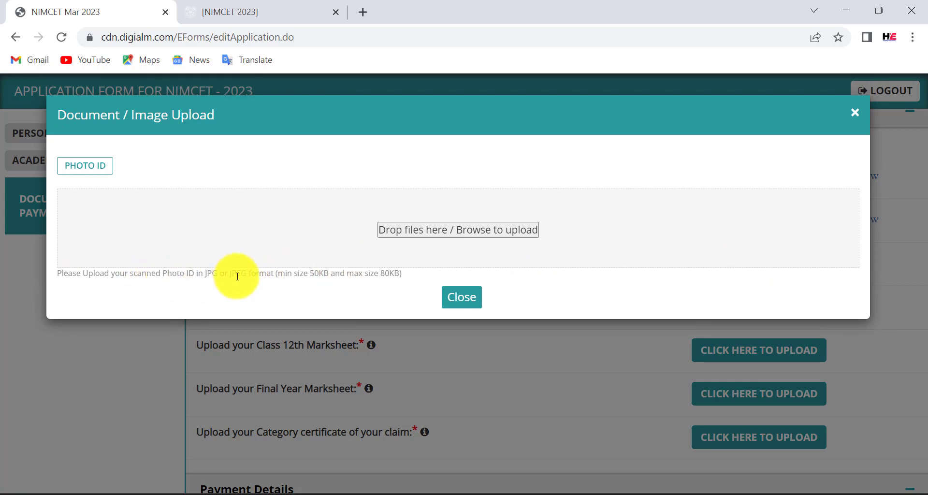
mouse_move(197, 267)
left_mouse_down()
mouse_move(275, 284)
mouse_move(415, 287)
left_mouse_up()
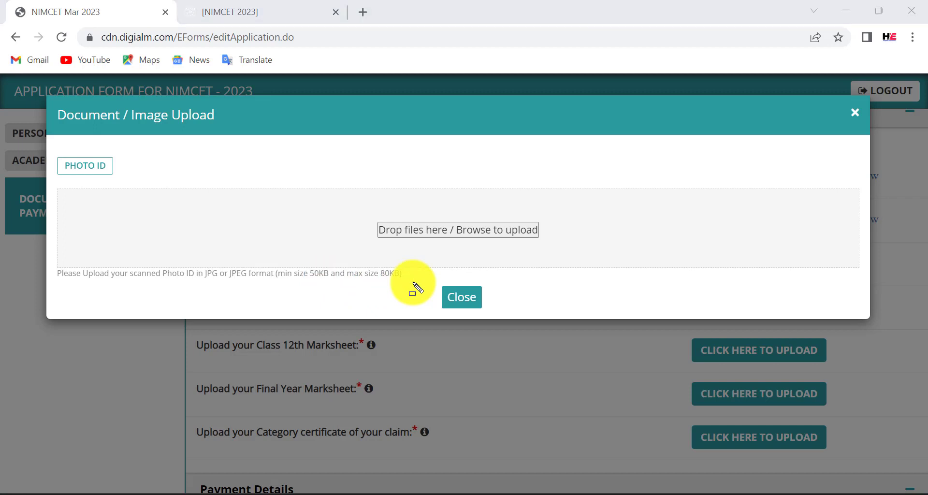
left_click(469, 230)
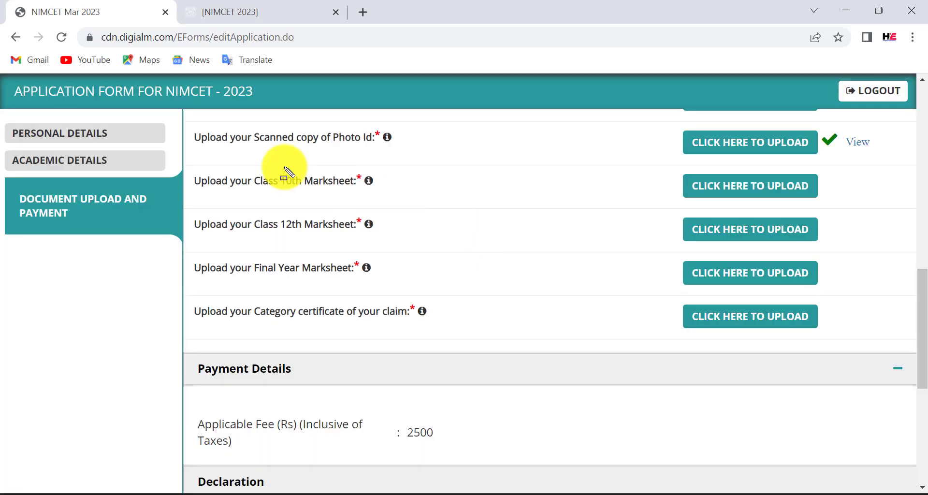
Upload 10th.pdf as the Class 10th marksheet and close the upload dialog.
mouse_move(184, 172)
left_mouse_down()
mouse_move(305, 195)
mouse_move(390, 192)
left_mouse_up()
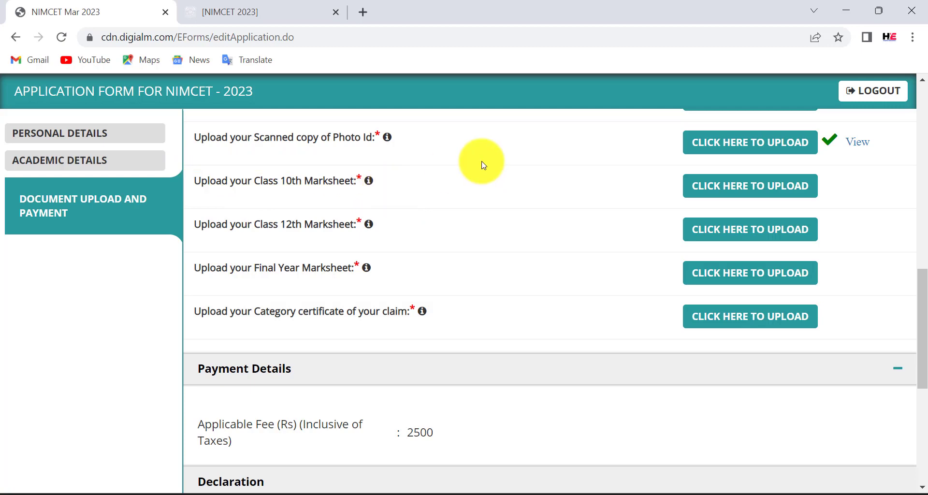
left_click(750, 189)
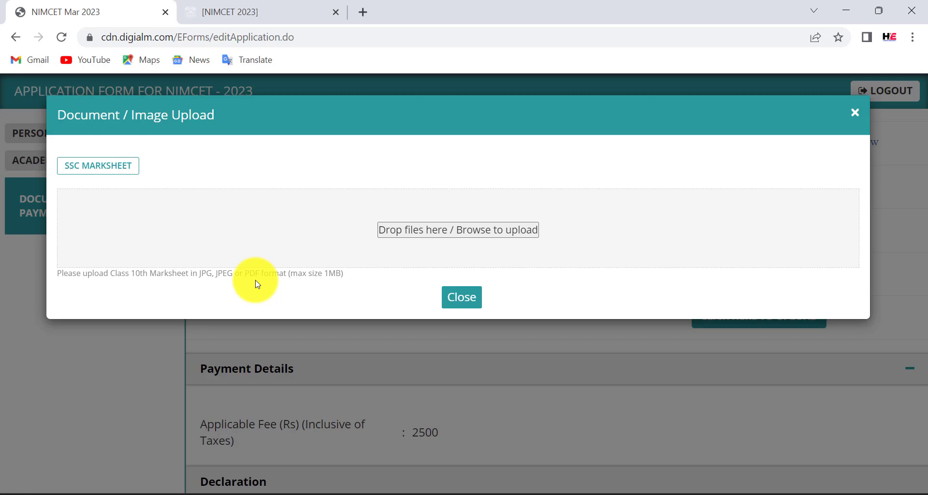
left_click(417, 235)
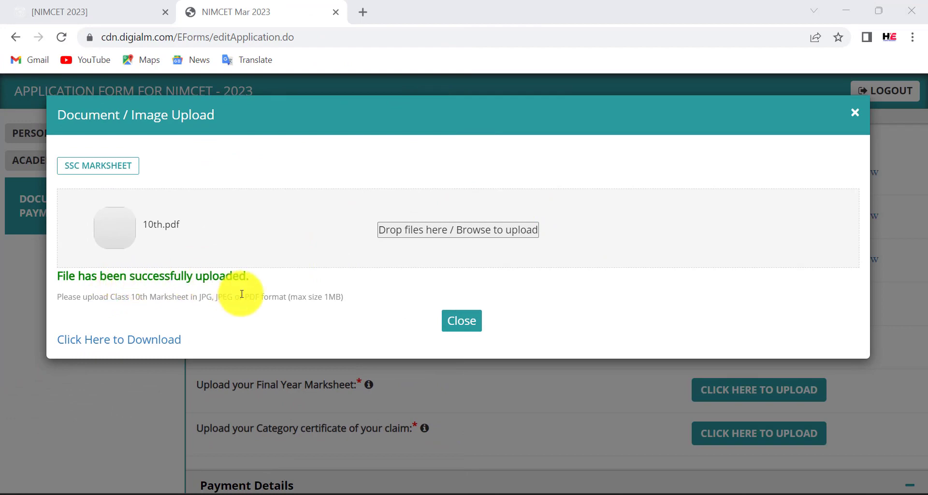
left_click(460, 327)
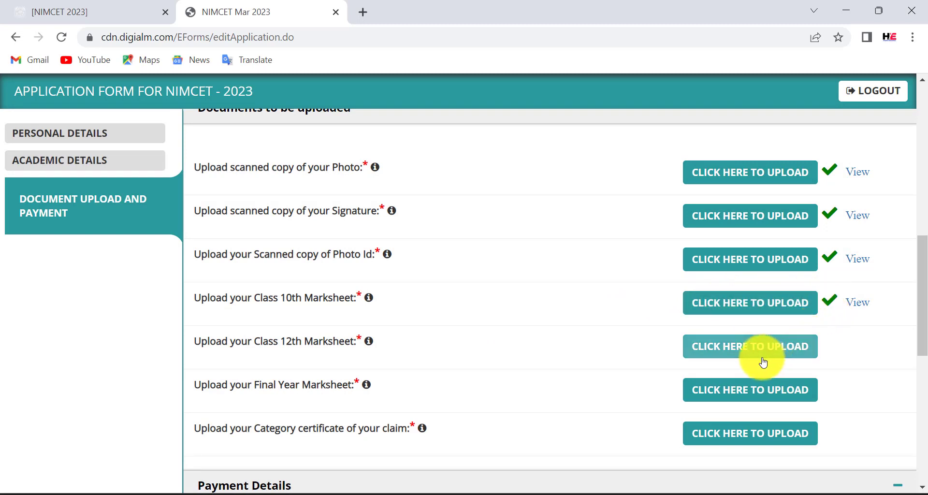
Upload 12tH.pdf as the Class 12th marksheet and close the upload dialog.
left_click(748, 352)
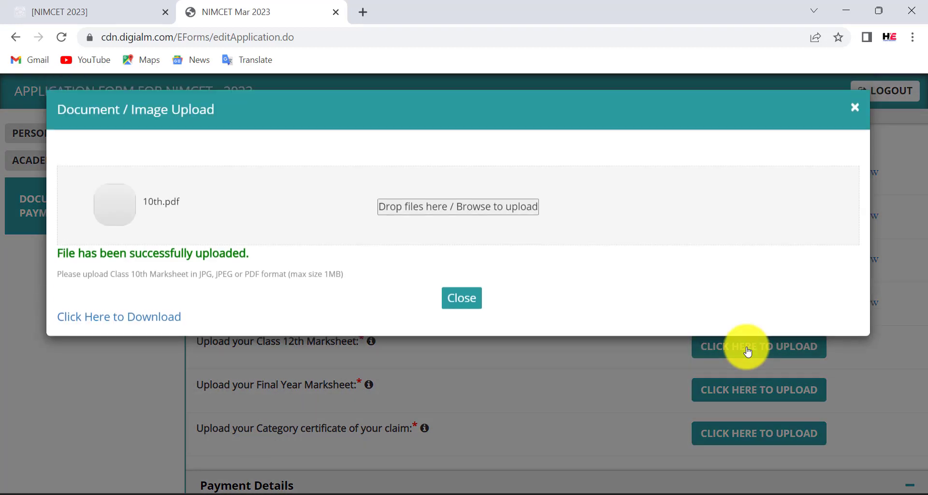
left_click(475, 232)
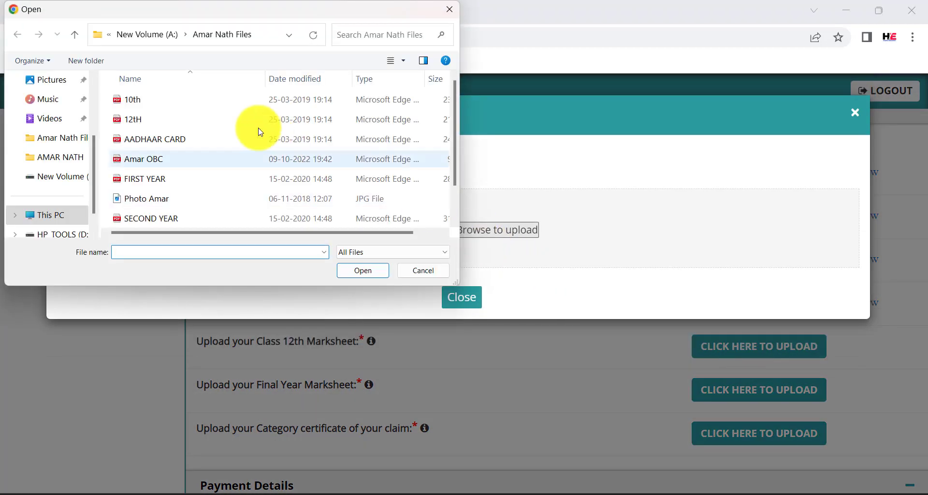
left_click(203, 124)
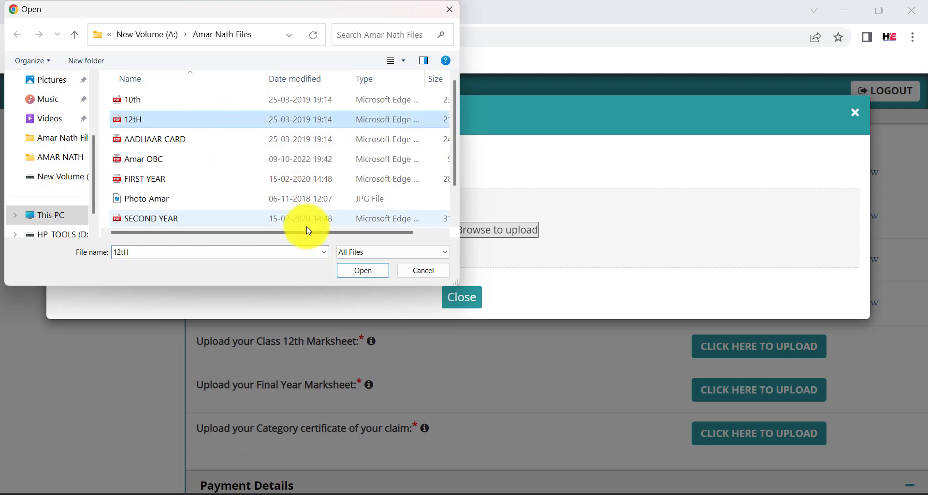
left_click(362, 273)
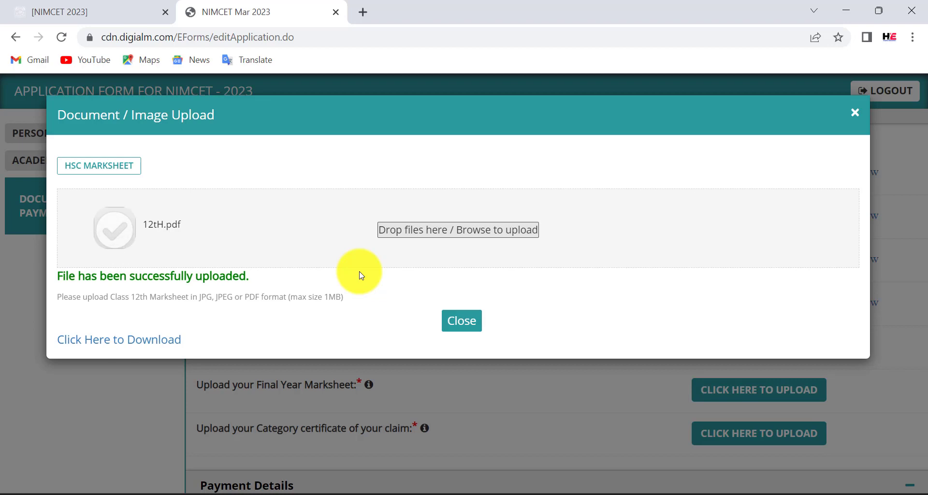
left_click(455, 323)
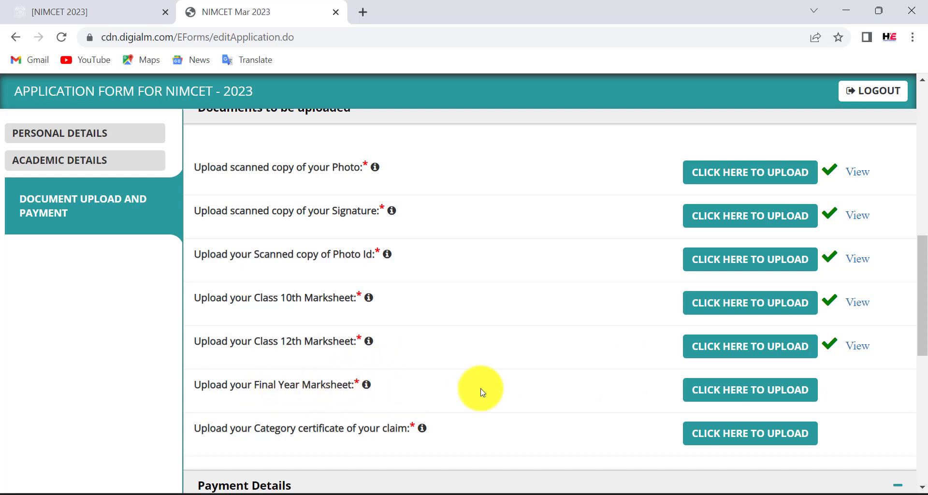
Upload THIRD YEAR.pdf as the final year marksheet and close the upload dialog.
left_click(726, 393)
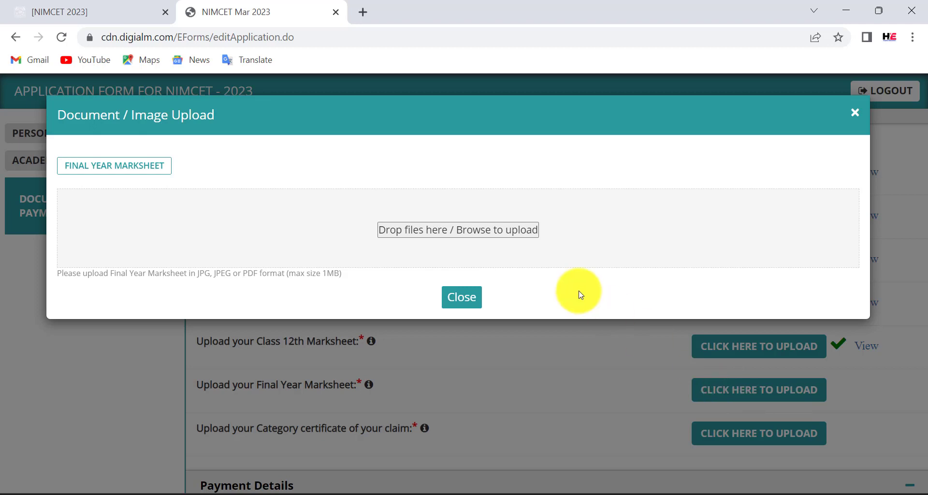
left_click(484, 234)
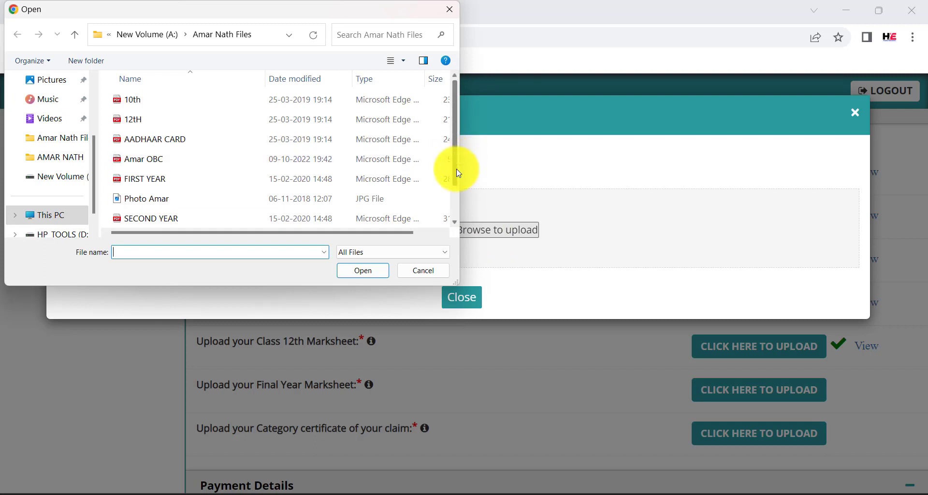
left_click_drag(459, 174, 452, 207)
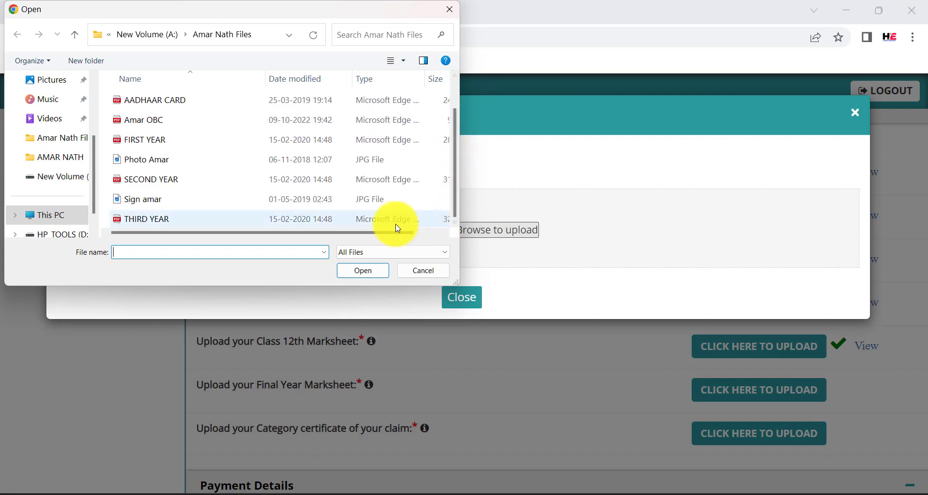
left_click(368, 224)
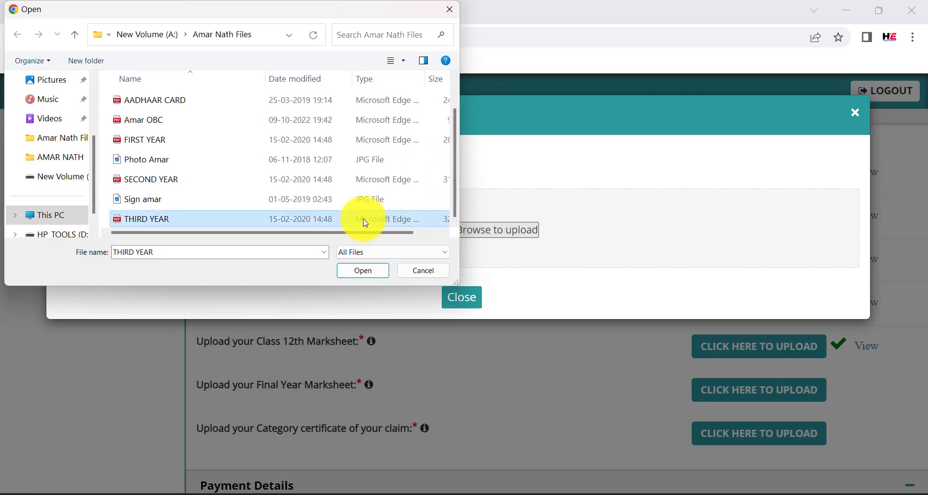
left_click(363, 270)
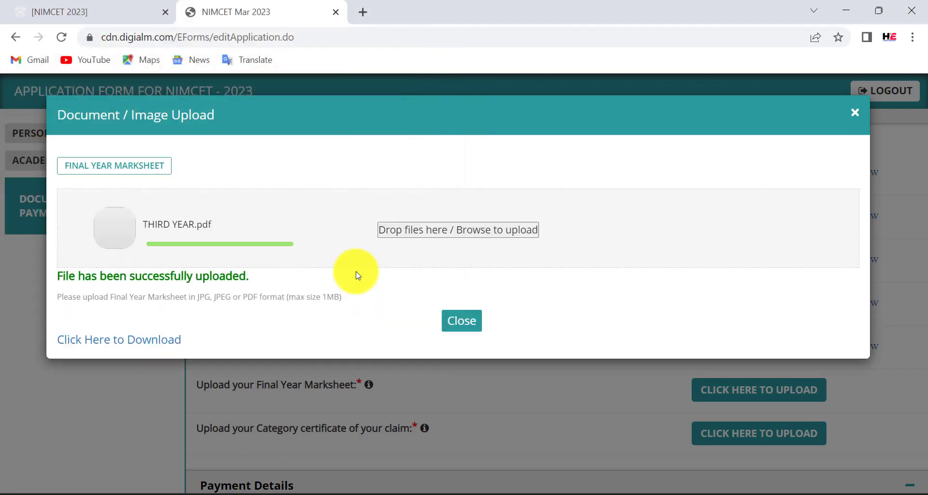
left_click(463, 323)
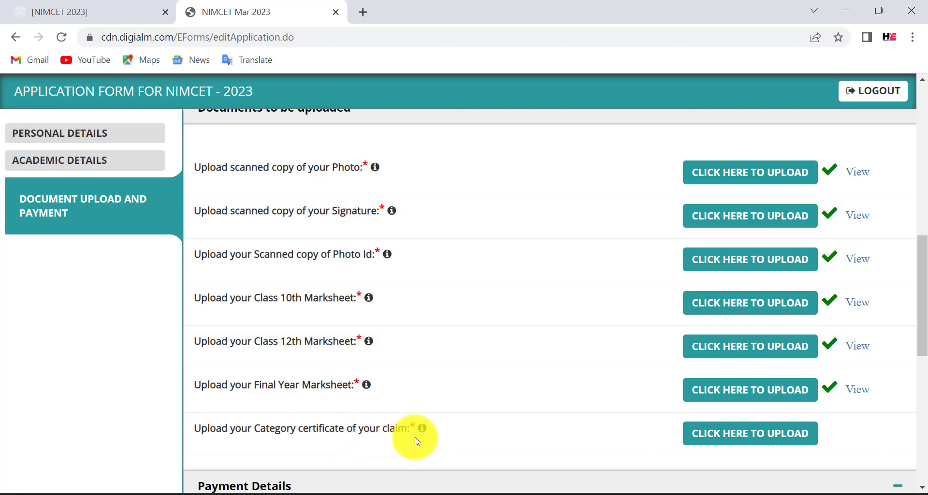
Review the OBC certificate proforma in Annexure I of the NIMCET 2023 information brochure, including the note on the certificate's issue date.
left_click(107, 5)
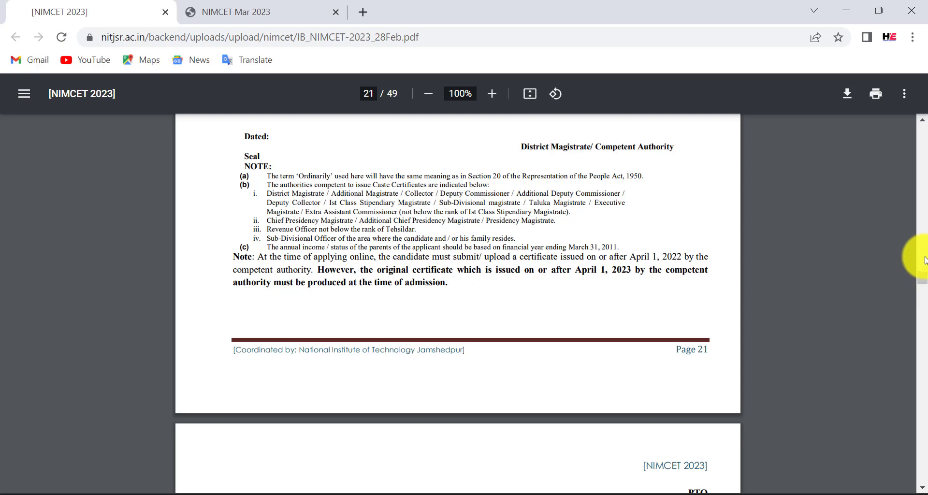
scroll(923, 121, "up", 5)
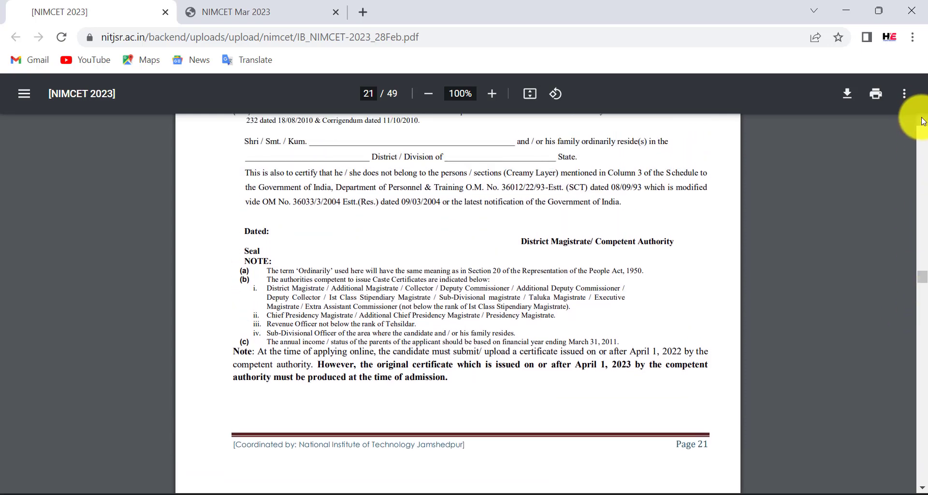
scroll(924, 121, "up", 5)
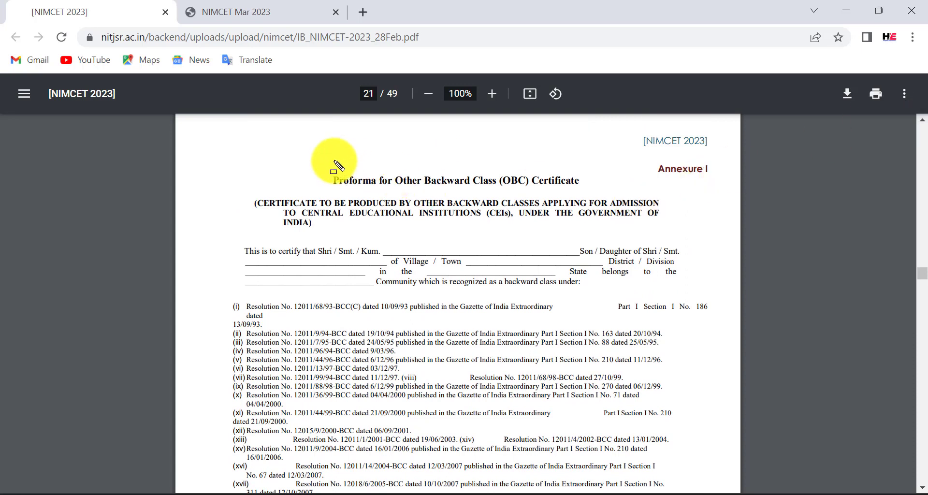
mouse_move(316, 167)
left_mouse_down()
mouse_move(590, 183)
mouse_move(628, 196)
left_mouse_up()
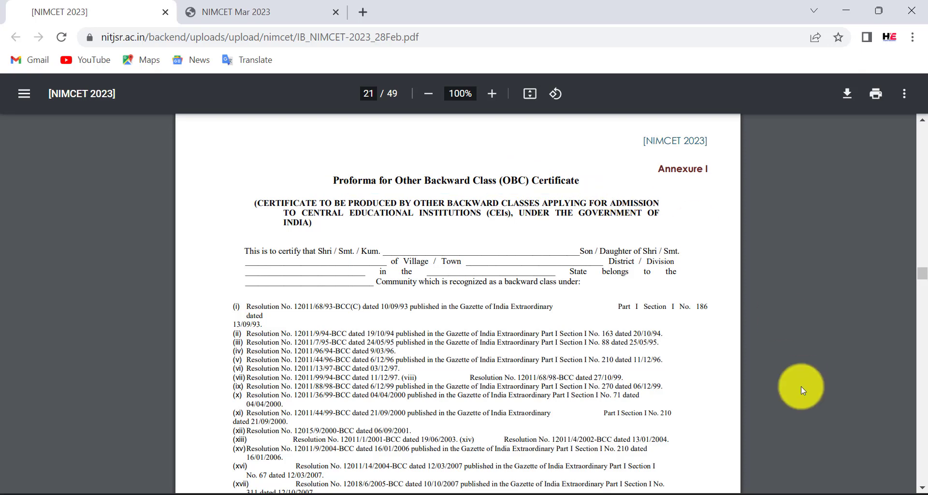
left_click(923, 489)
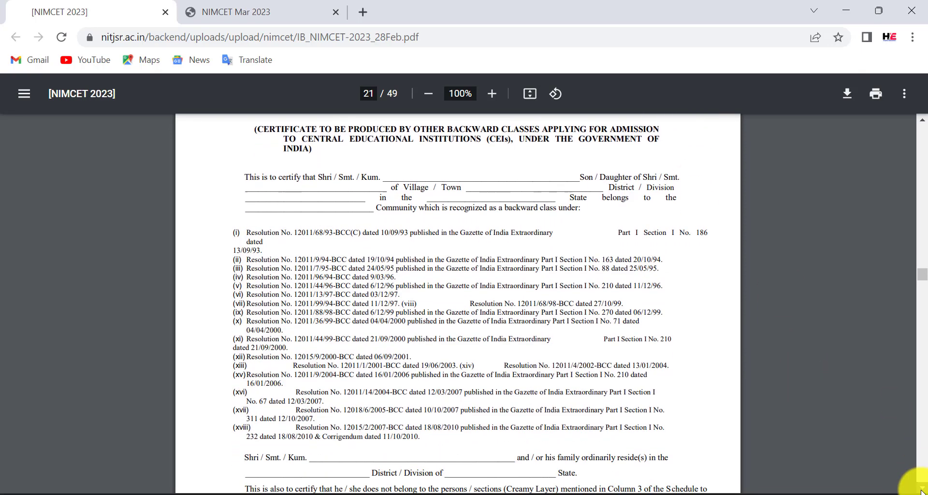
left_click(923, 489)
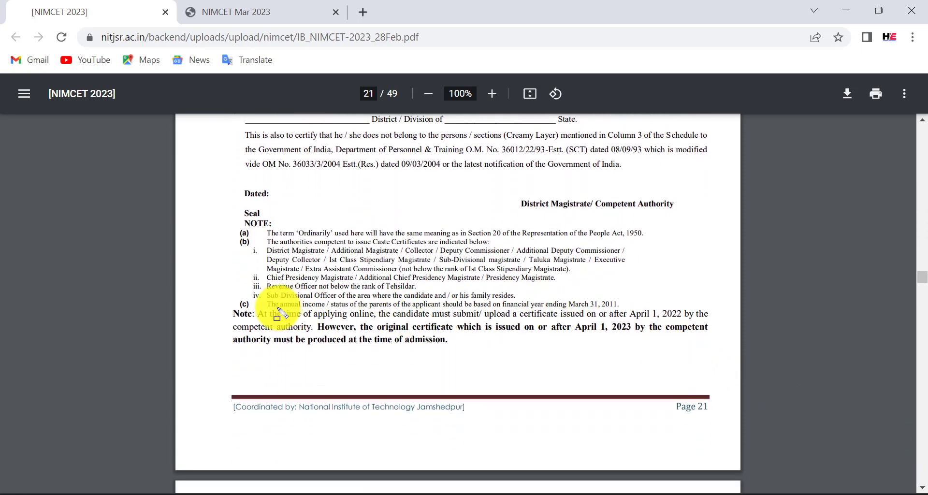
left_click_drag(254, 309, 717, 319)
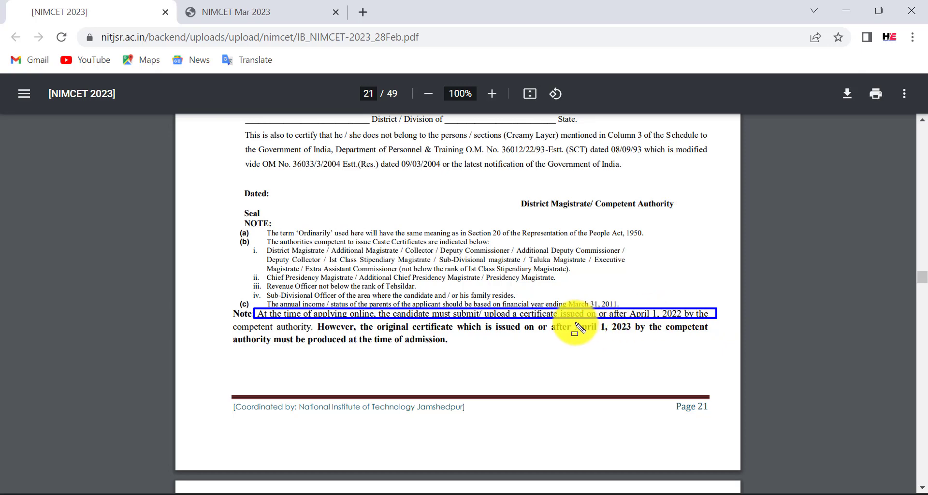
mouse_move(571, 320)
left_mouse_down()
mouse_move(613, 335)
mouse_move(704, 335)
left_mouse_up()
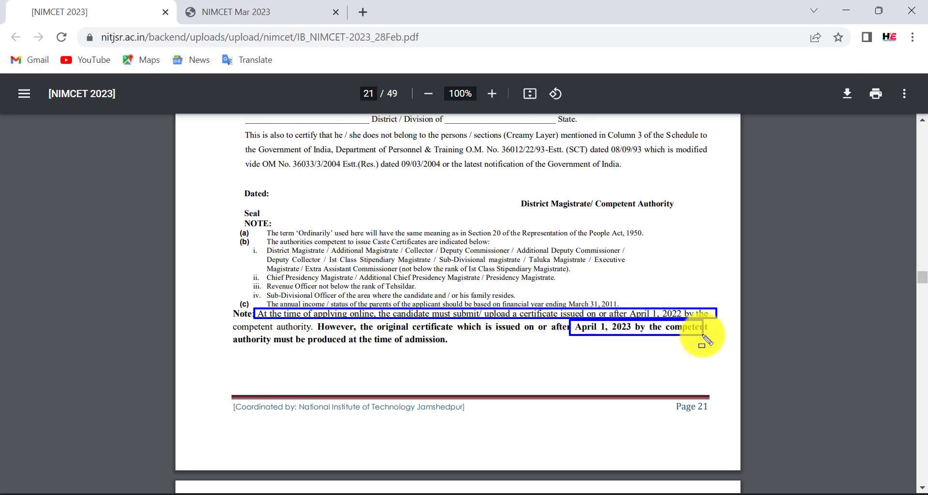
Return to the application form, upload the applicant's OBC certificate PDF as the category certificate, and close the upload dialog.
left_click(265, 4)
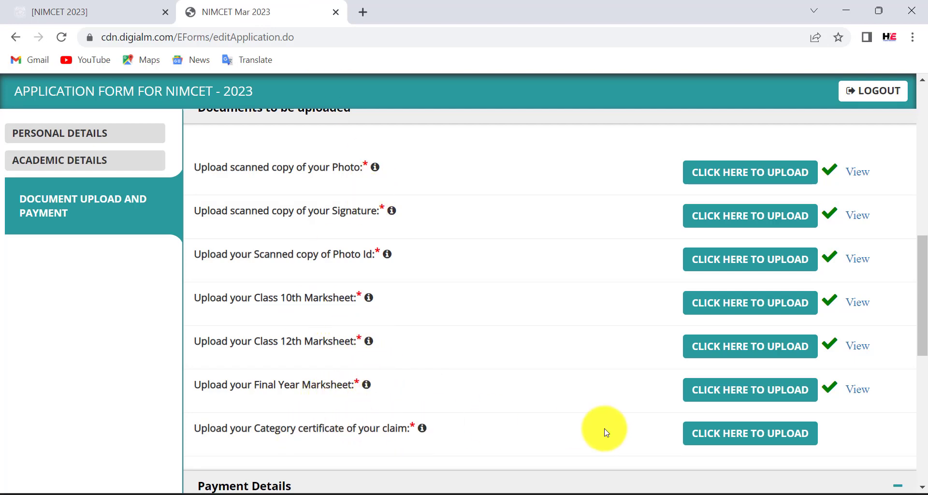
left_click(748, 442)
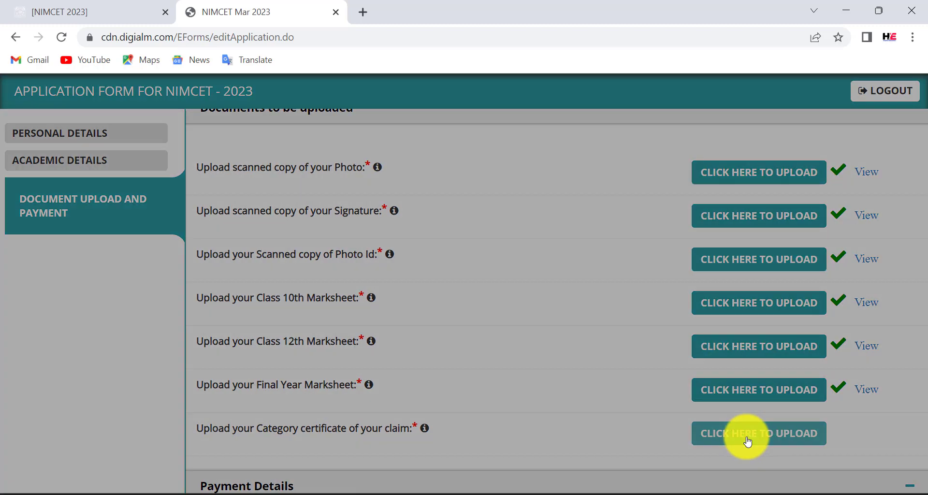
left_click(492, 232)
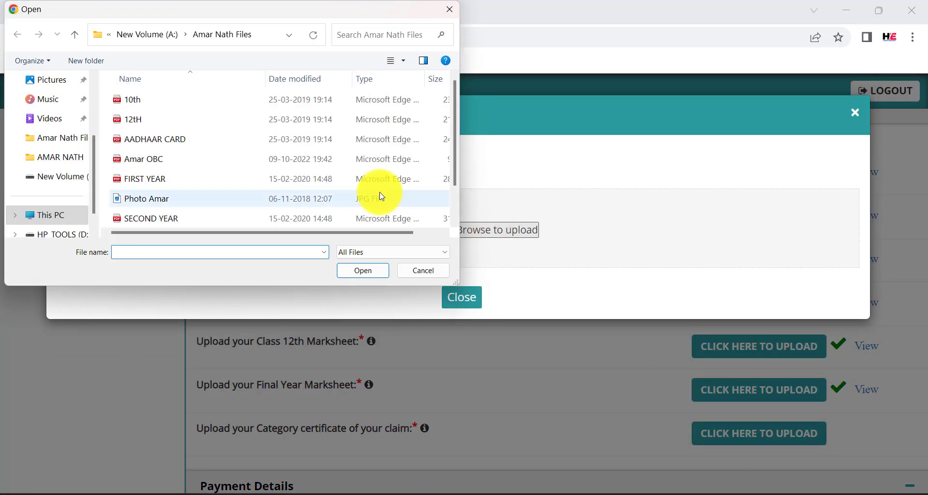
left_click_drag(455, 160, 451, 178)
left_click(323, 129)
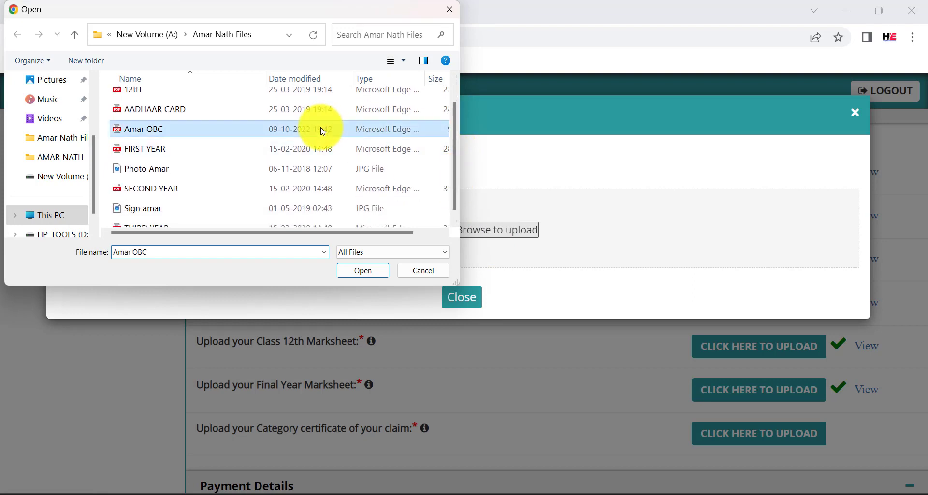
left_click(363, 271)
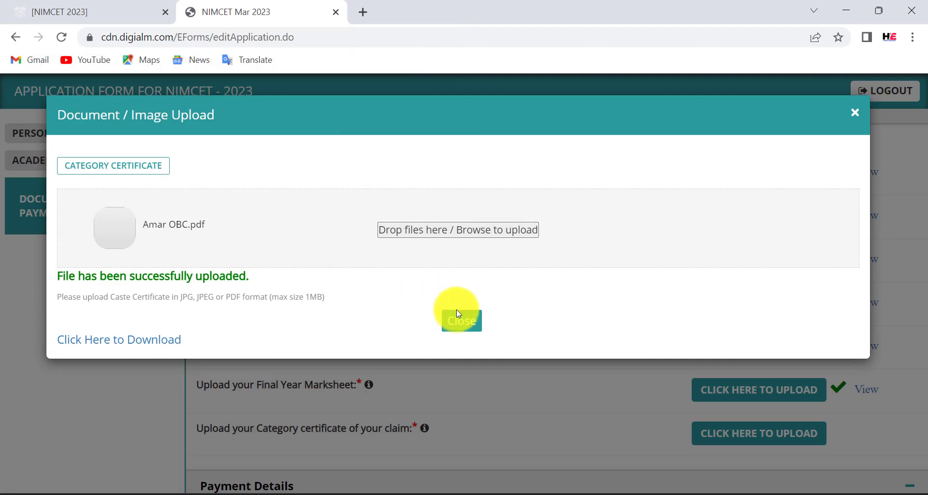
left_click(463, 322)
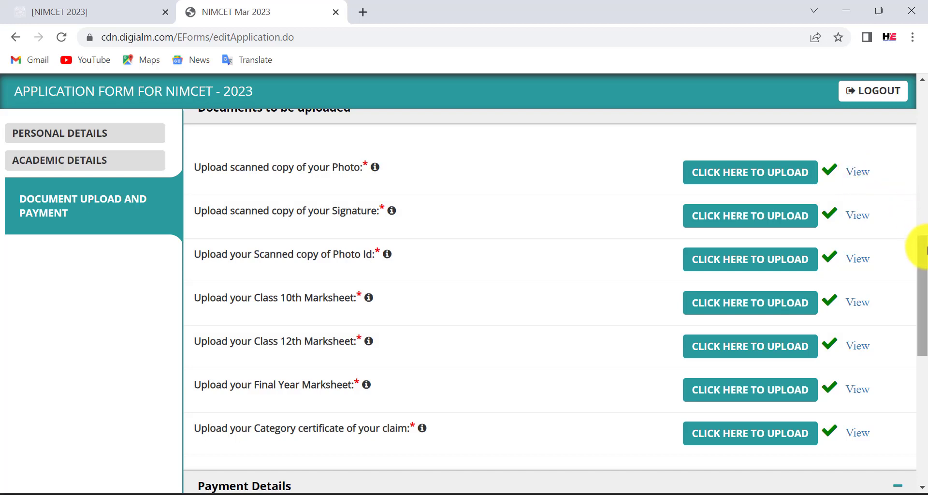
Accept the declaration that all particulars furnished in the application are true, correct and complete.
scroll(922, 290, "down", 3)
scroll(922, 316, "down", 6)
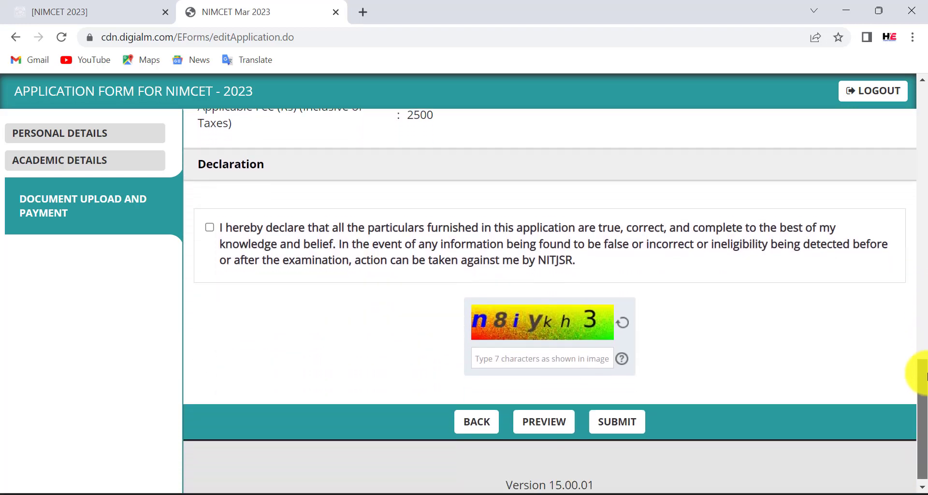
left_click(209, 223)
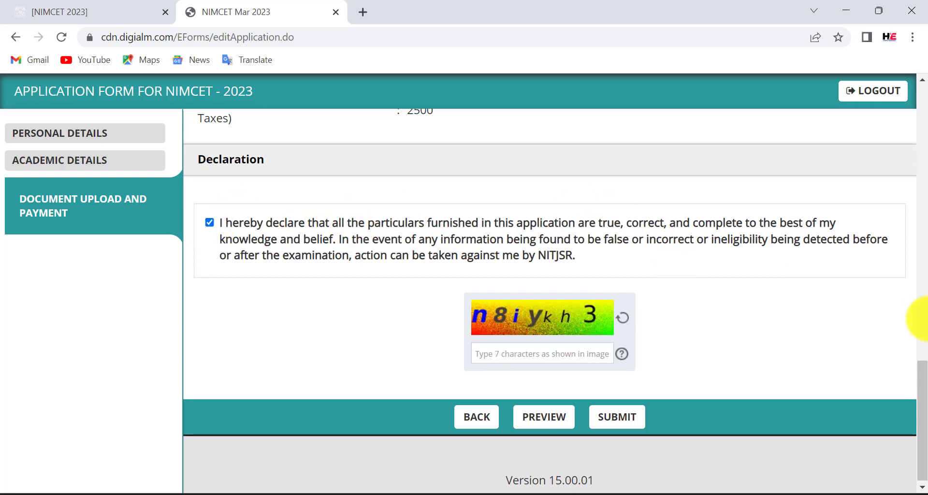
scroll(924, 375, "up", 1)
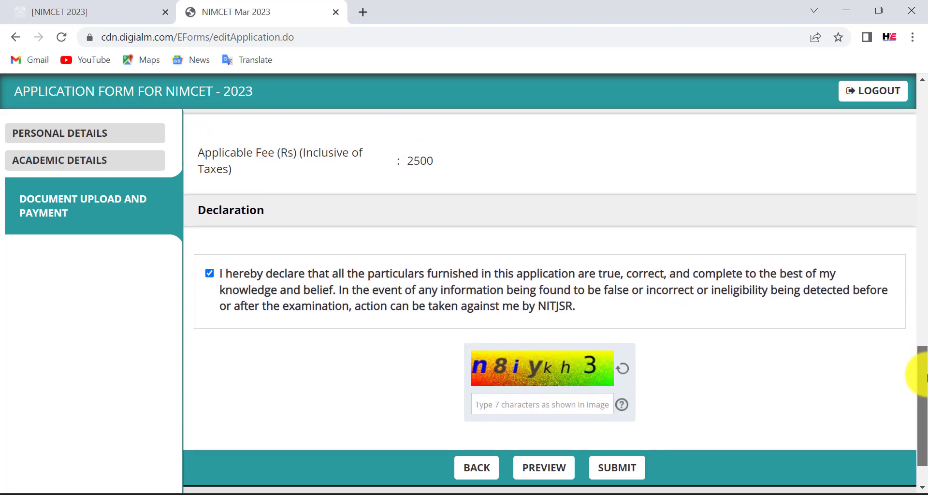
scroll(924, 387, "down", 1)
scroll(925, 375, "up", 1)
scroll(924, 401, "down", 1)
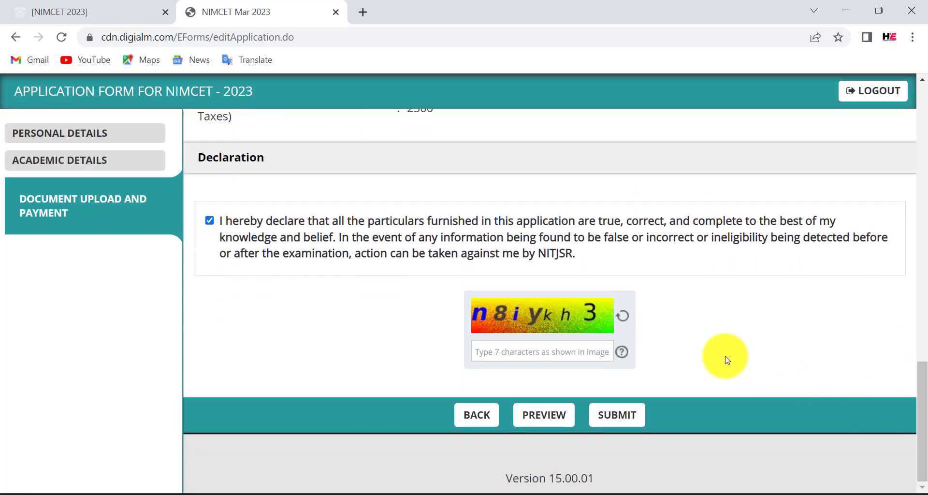
Enter the seven captcha characters shown in the image and submit the application form.
left_click_drag(464, 300, 597, 323)
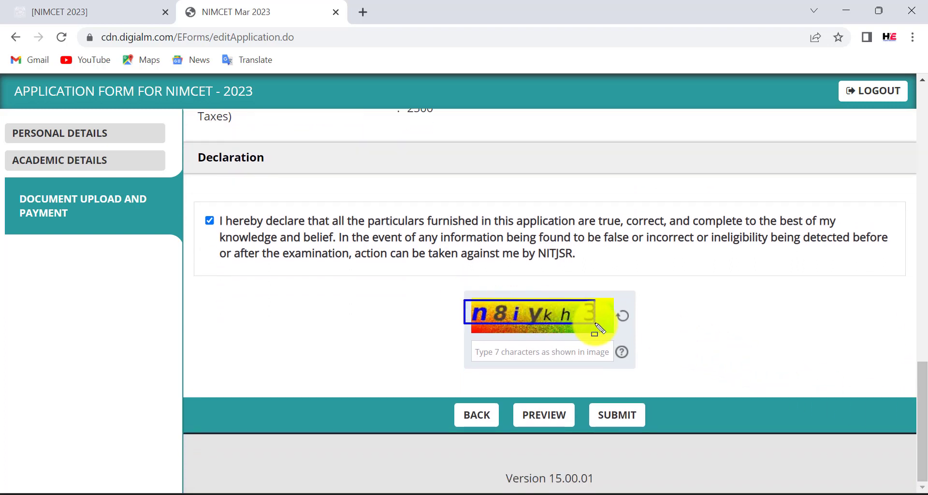
left_click_drag(481, 345, 551, 364)
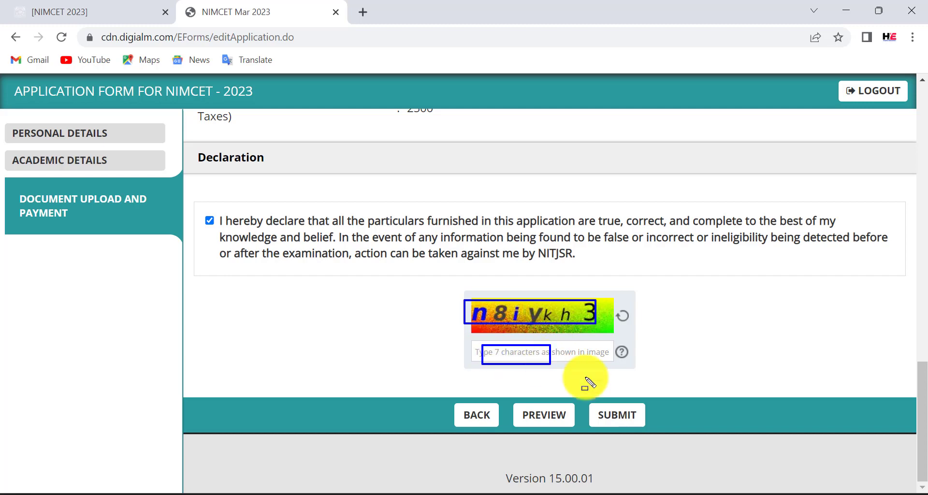
left_click_drag(586, 404, 649, 423)
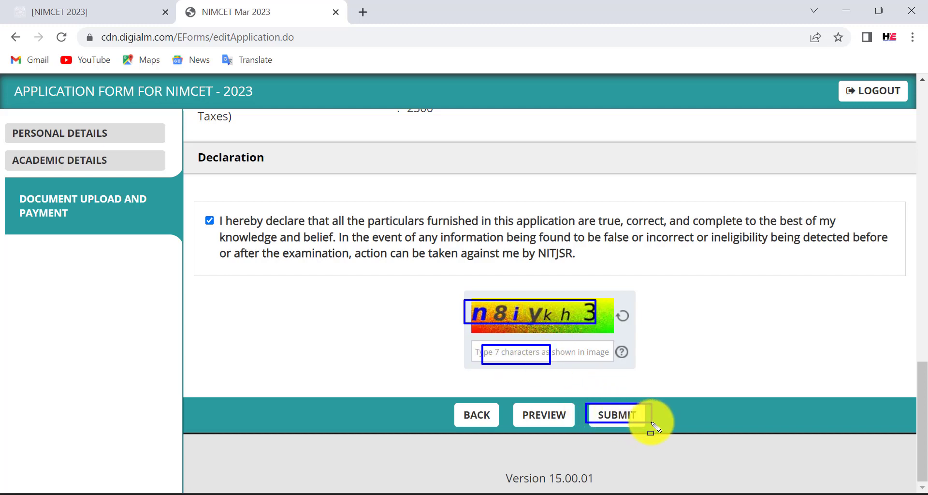
left_click(643, 416)
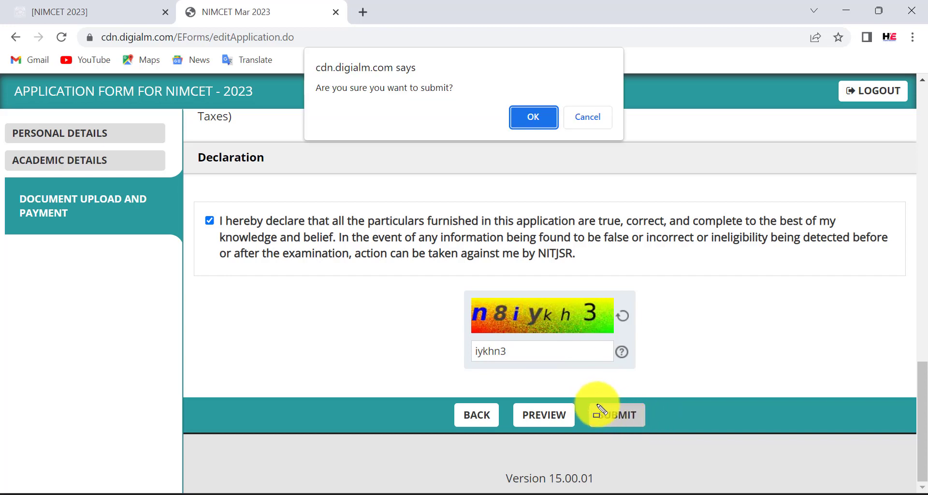
left_click_drag(592, 400, 658, 425)
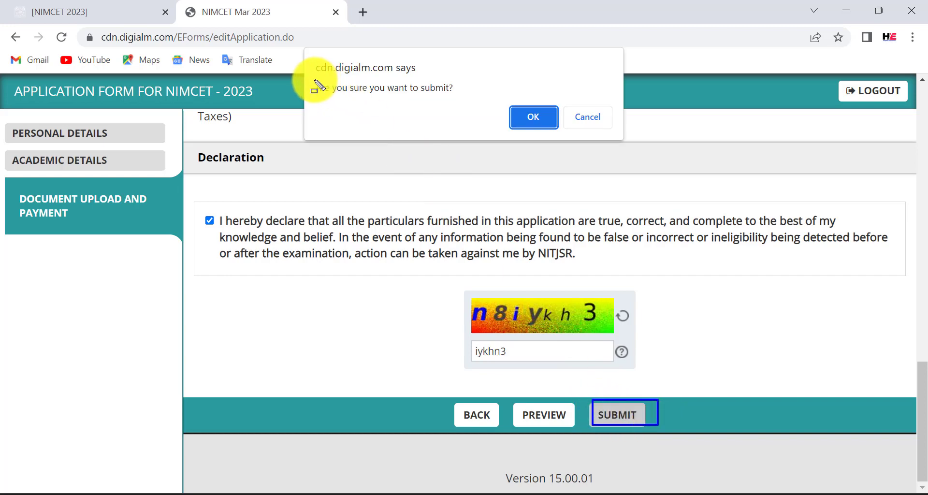
mouse_move(314, 81)
left_mouse_down()
mouse_move(504, 109)
mouse_move(562, 131)
left_mouse_up()
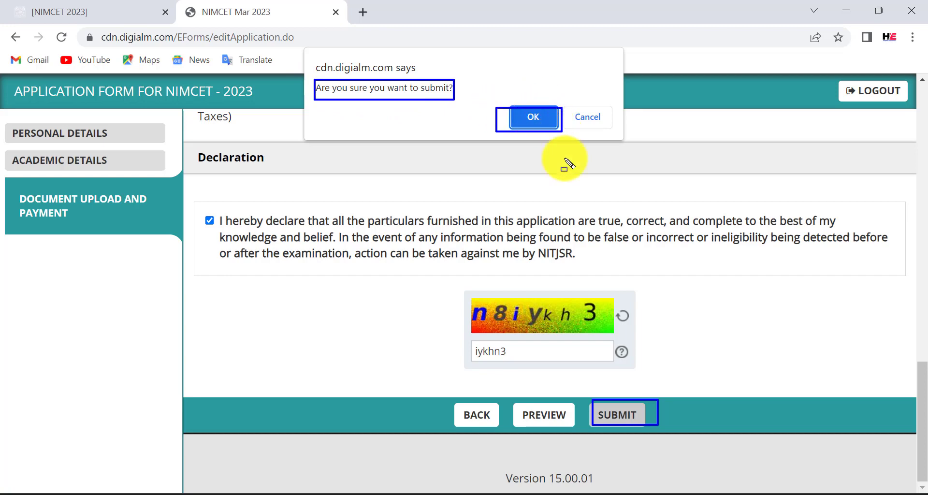